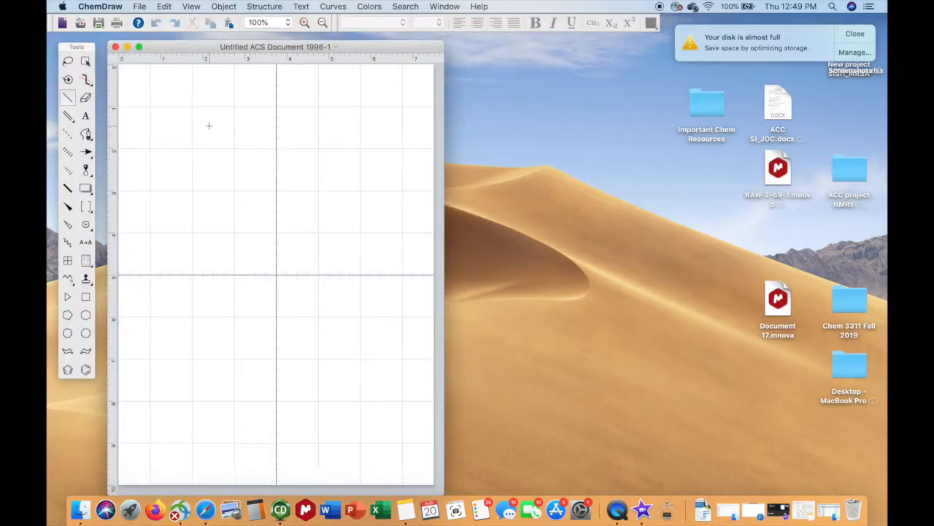
Apply the ACS Document 1996 settings to the blank document
click(140, 6)
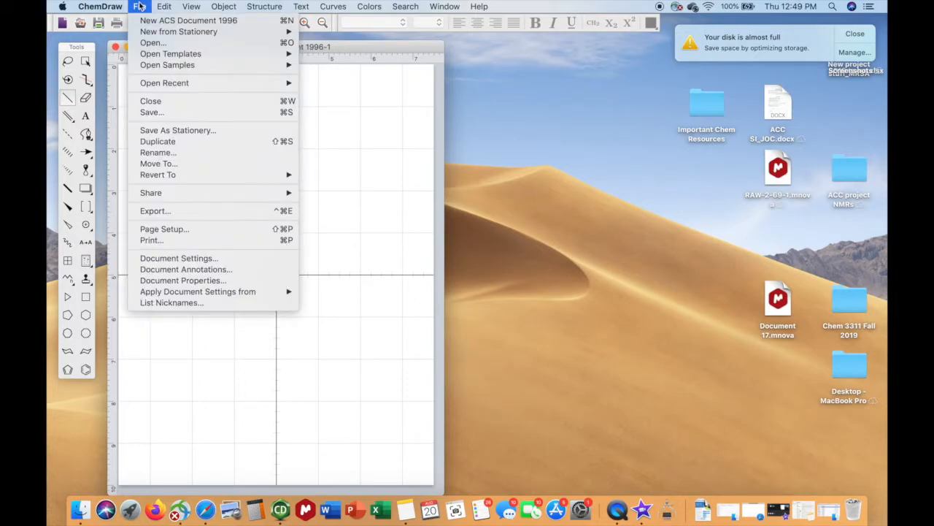
mouse_move(192, 292)
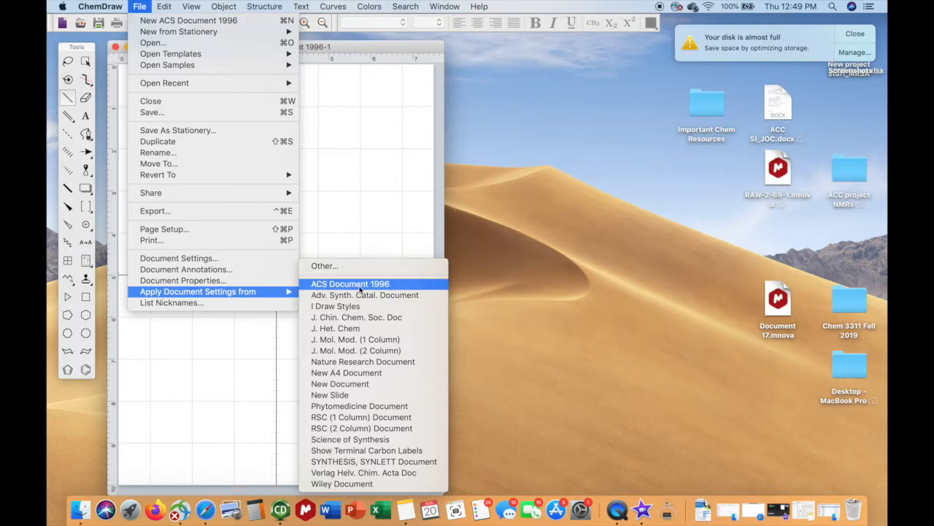
click(359, 285)
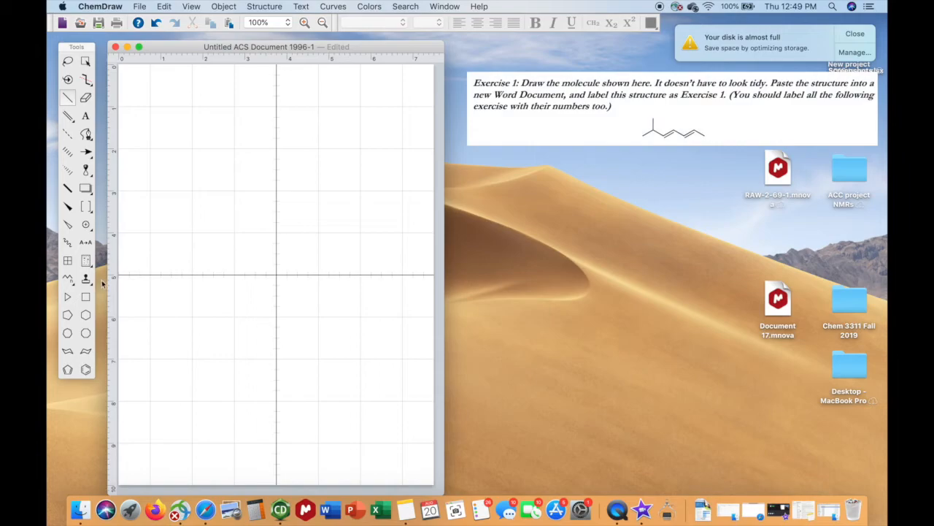
Add an acyclic chain of 7 carbon atoms near the page's upper left corner
click(69, 281)
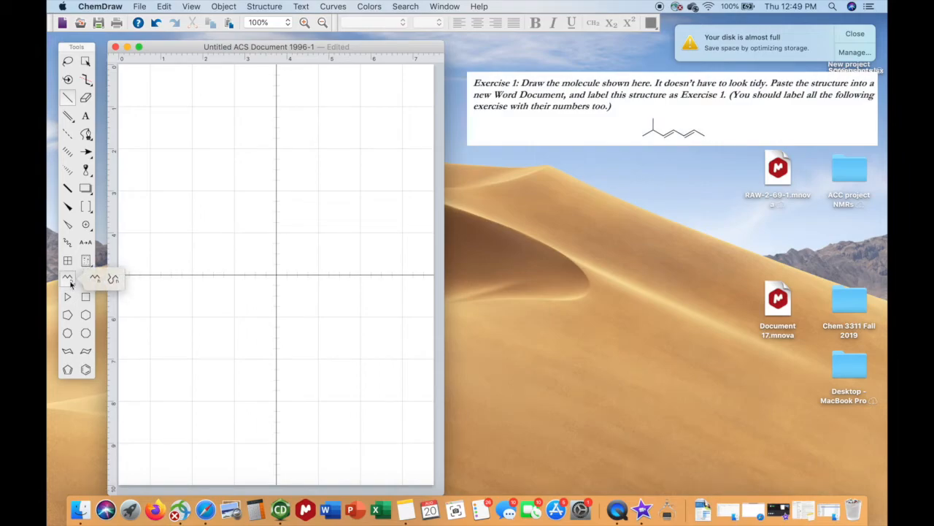
click(95, 279)
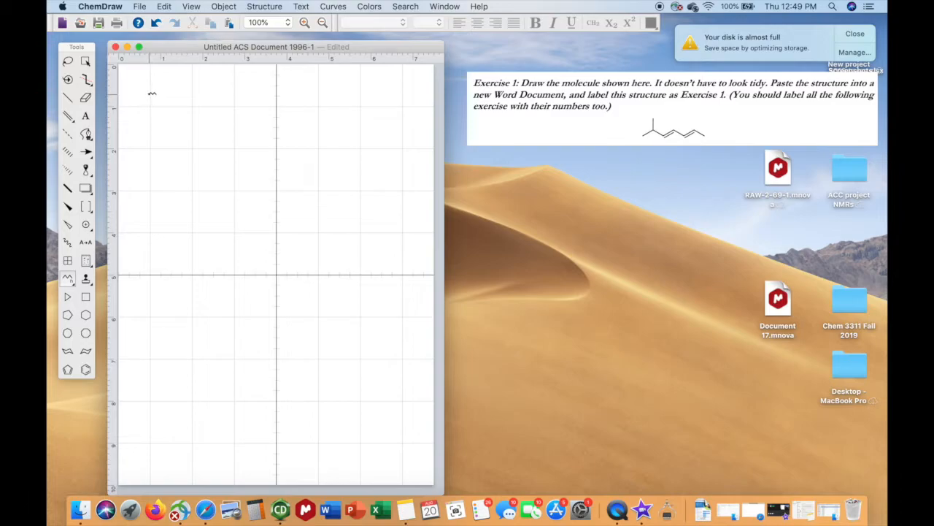
click(152, 93)
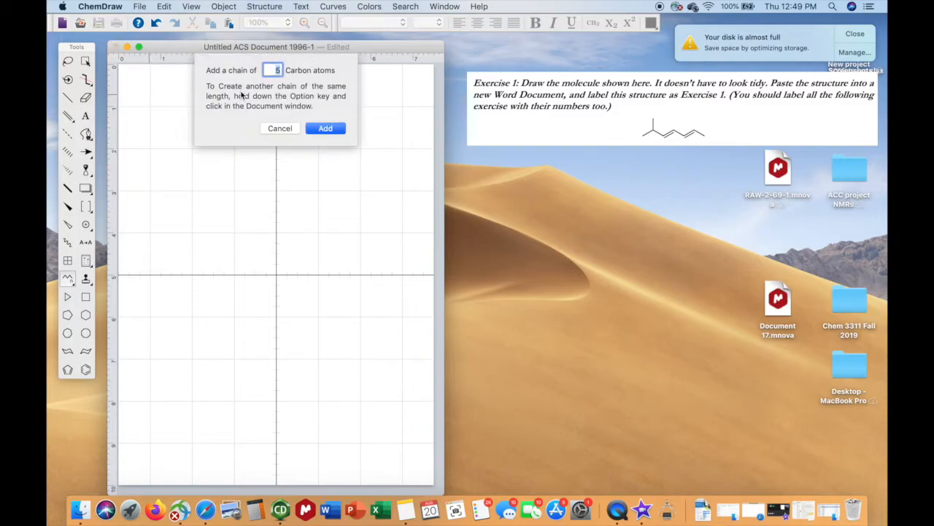
text(7)
click(328, 129)
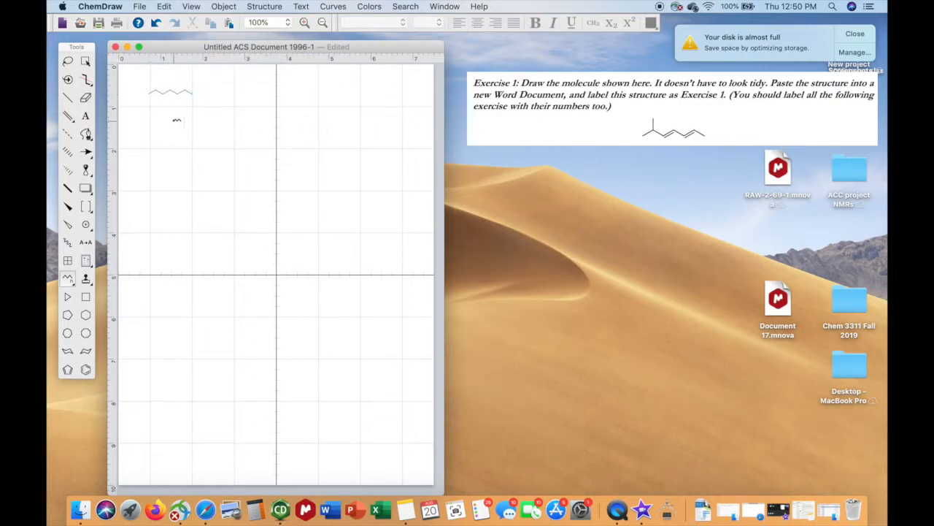
Attach an upward single-bond methyl branch to the second carbon of the seven-carbon chain
click(68, 97)
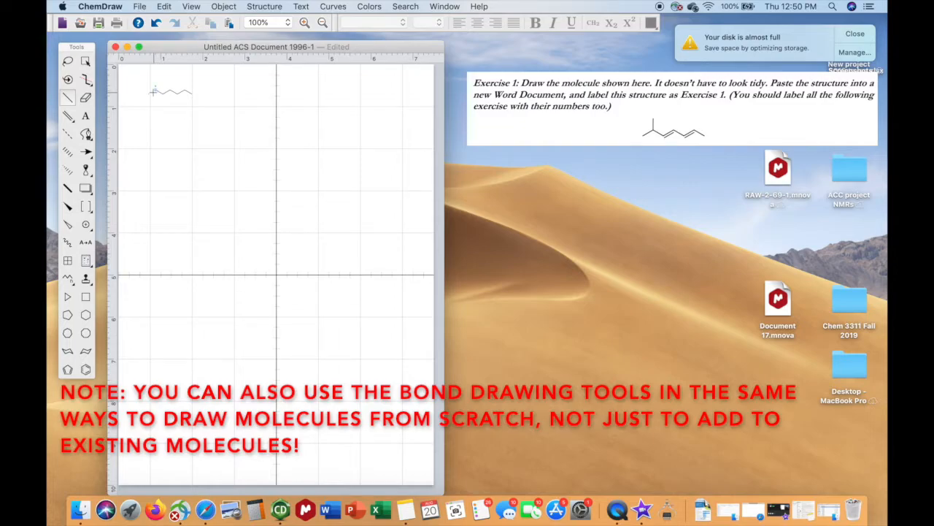
mouse_move(154, 92)
mouse_down()
mouse_move(133, 81)
mouse_move(167, 81)
mouse_move(154, 79)
mouse_up()
click(155, 24)
click(155, 90)
Convert the third and fifth bonds of the branched chain into plain double bonds to complete the Exercise 1 molecule
right_click(168, 93)
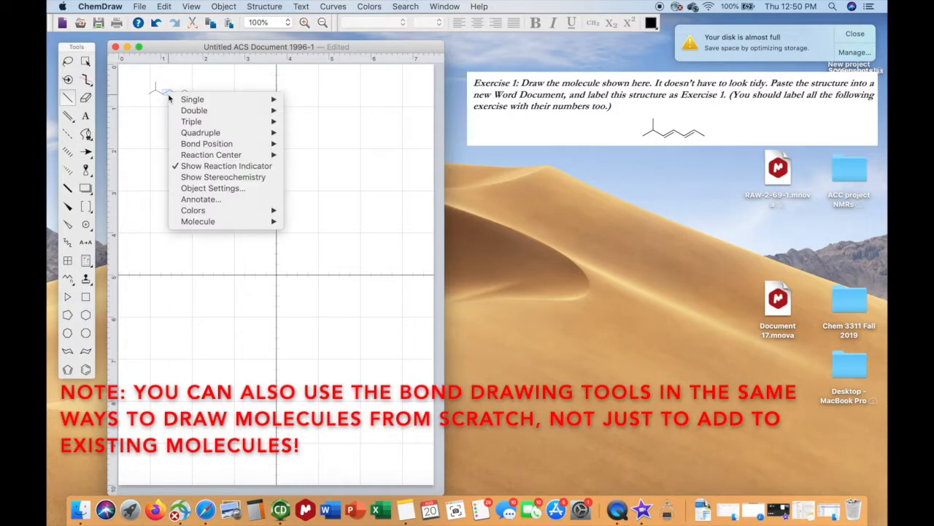
mouse_move(188, 111)
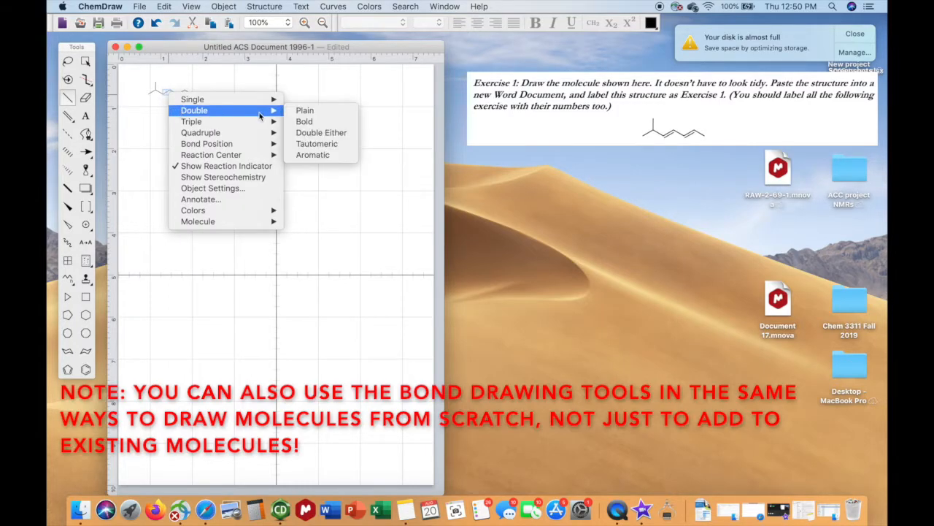
click(311, 112)
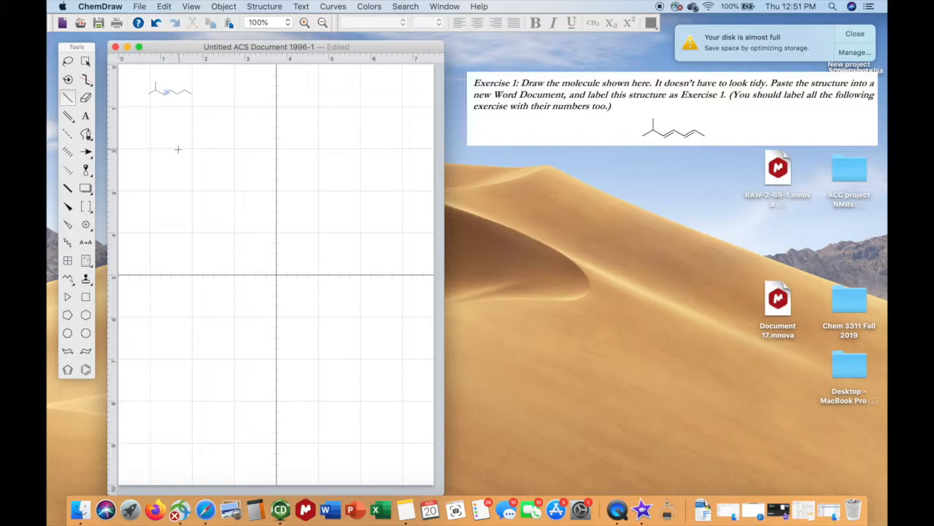
click(68, 119)
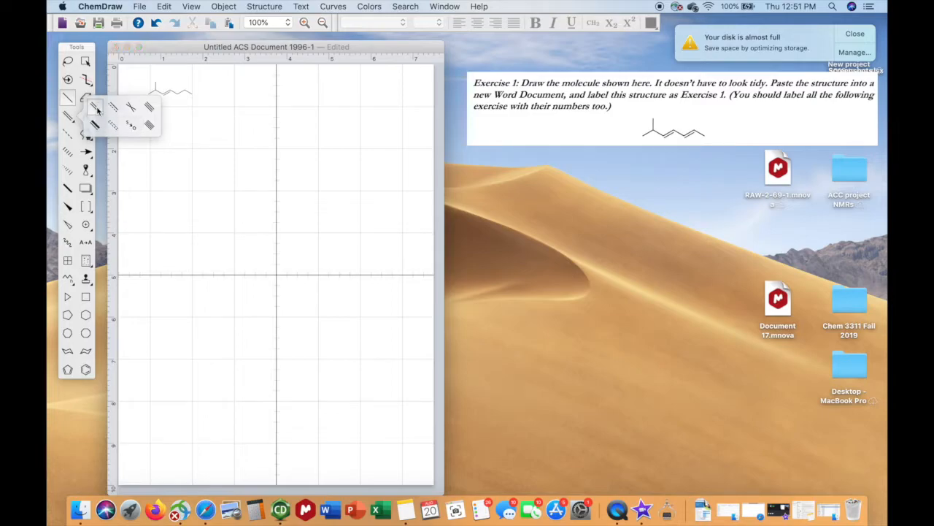
click(96, 107)
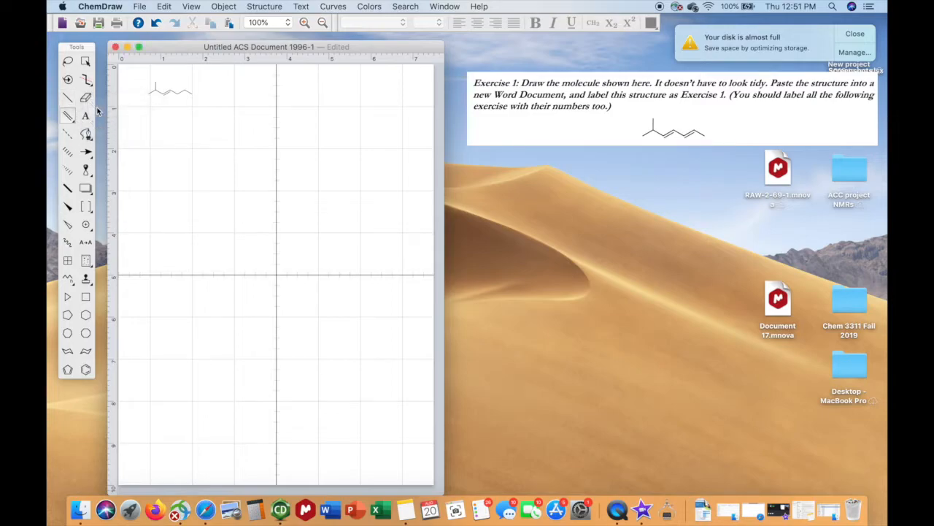
click(183, 95)
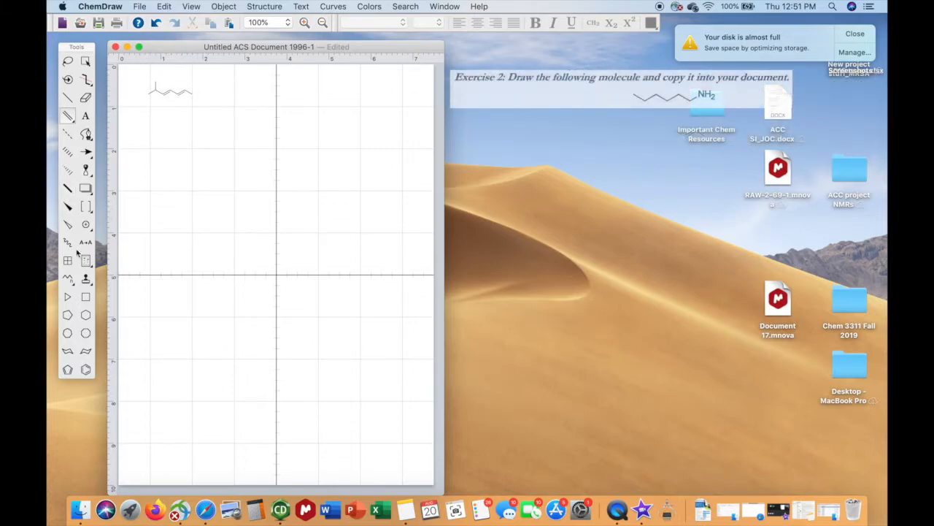
Add a second seven-carbon acyclic chain below the Exercise 1 molecule
click(68, 279)
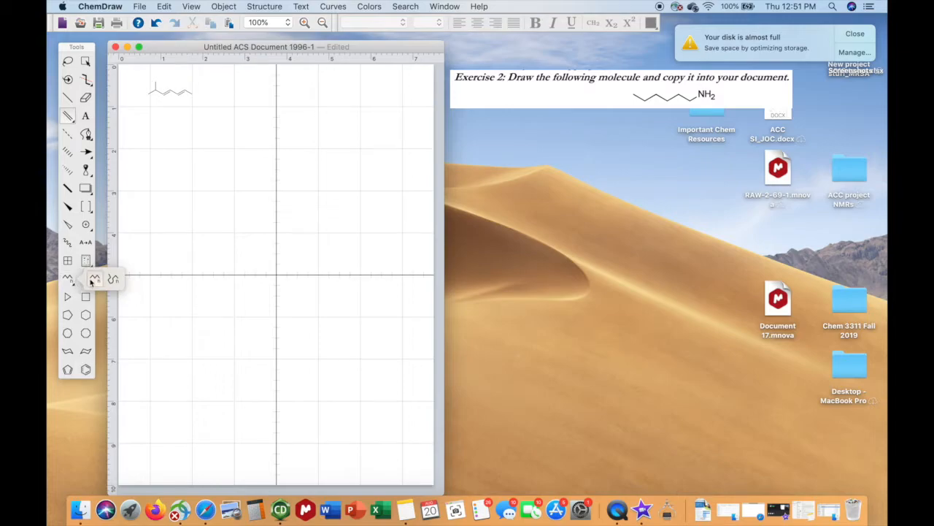
click(93, 279)
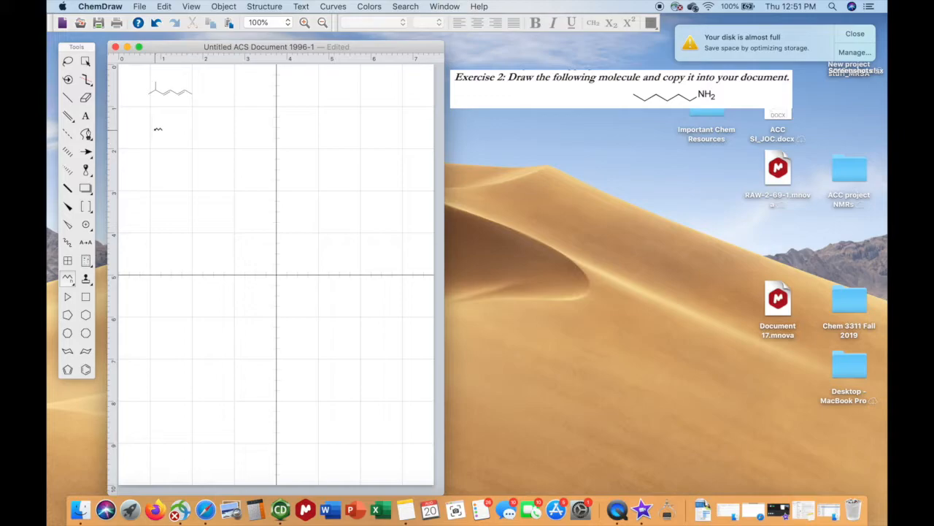
alt+click(155, 130)
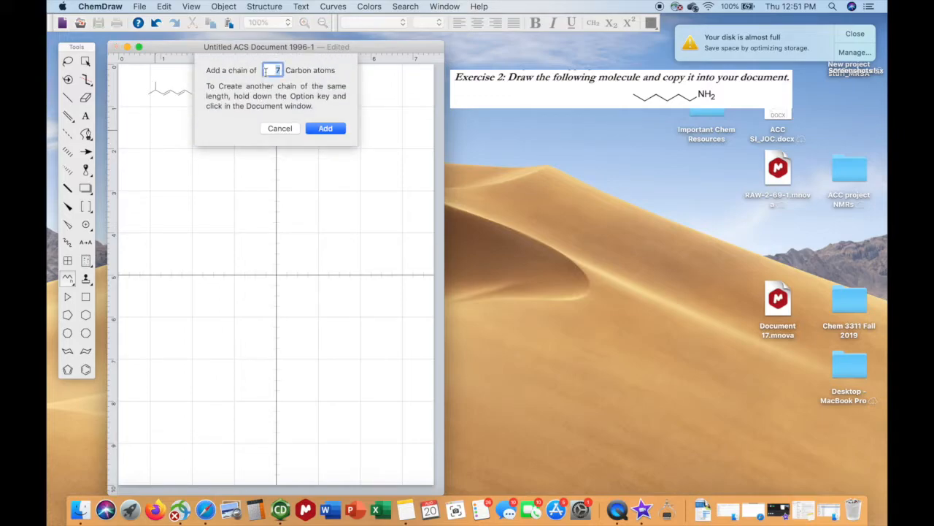
text(6)
click(329, 129)
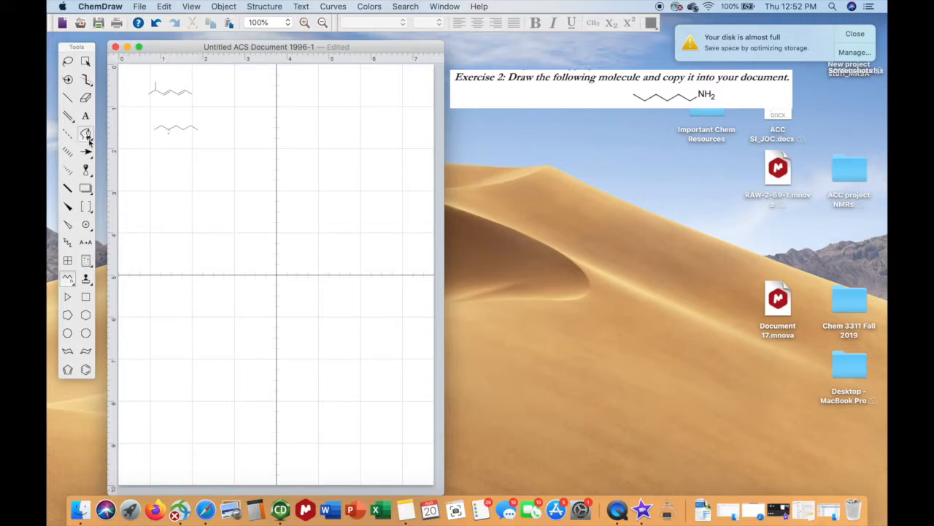
Flip the second chain vertically so its left end starts with a downward bond
click(87, 63)
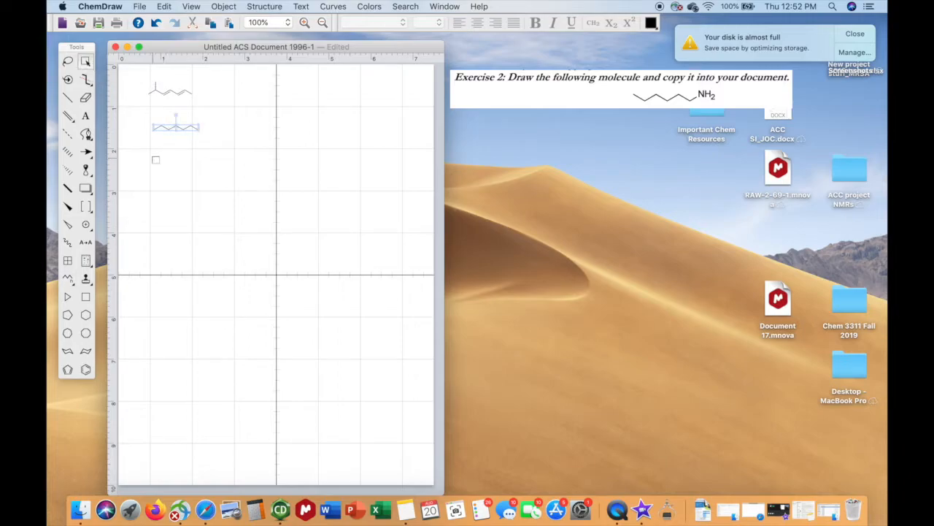
click(224, 6)
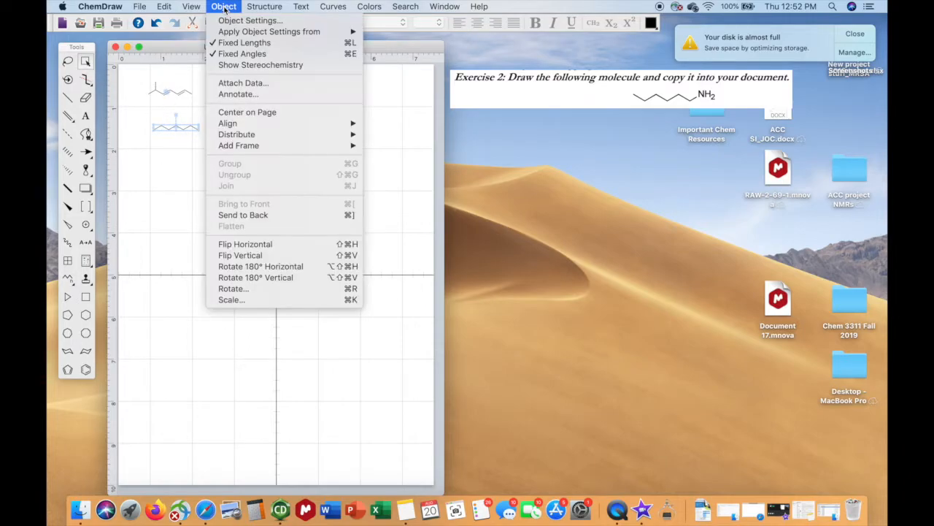
click(240, 255)
click(214, 133)
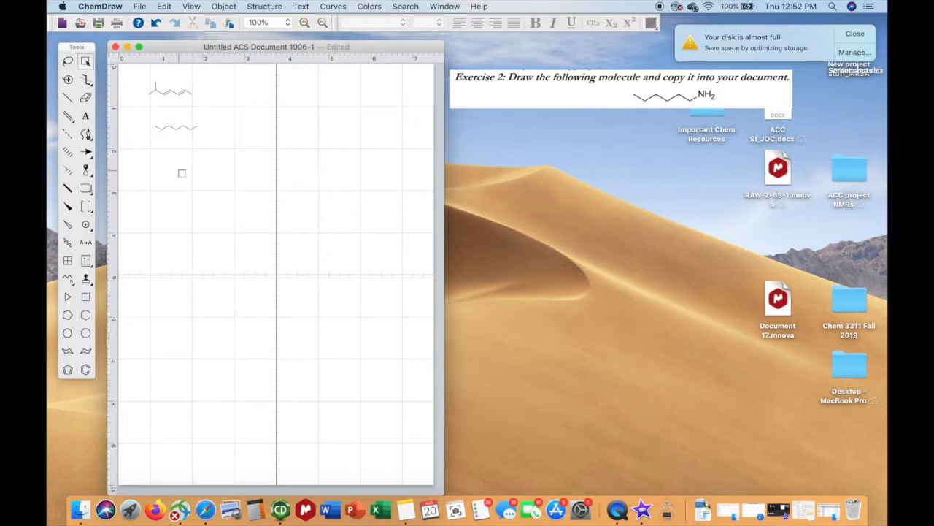
Label the right end of the flipped chain NH2 to complete the Exercise 2 amine
click(87, 117)
click(199, 127)
text(NH2)
key(Escape)
click(210, 165)
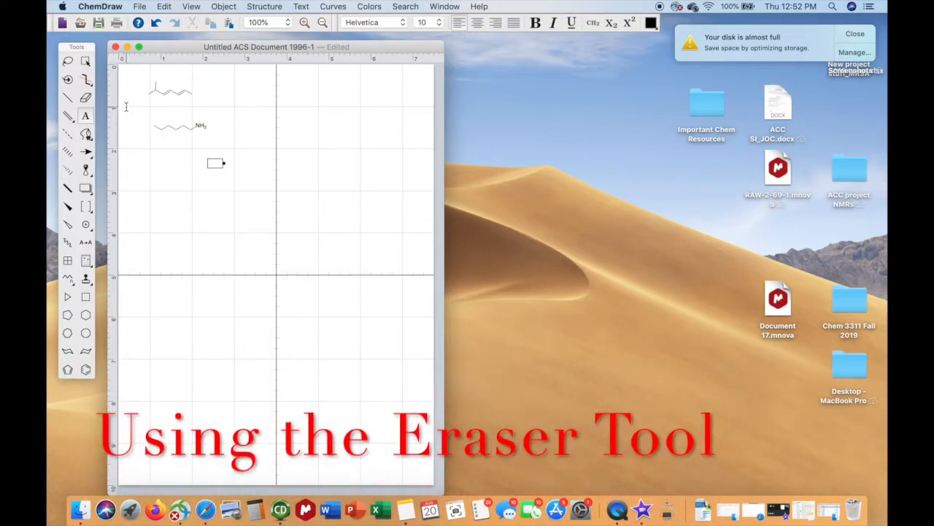
Add extra double bonds at the left ends of both molecules and erase them back to single bonds
drag(68, 116, 95, 107)
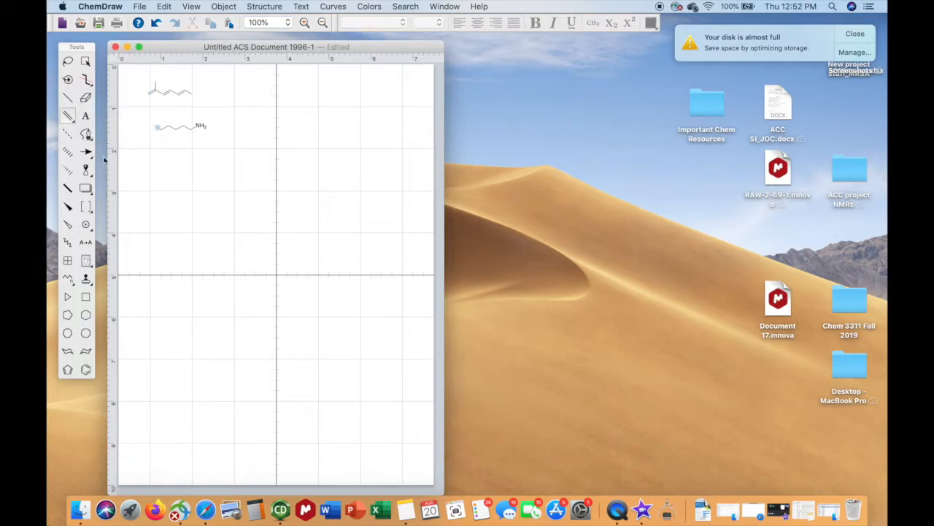
click(85, 97)
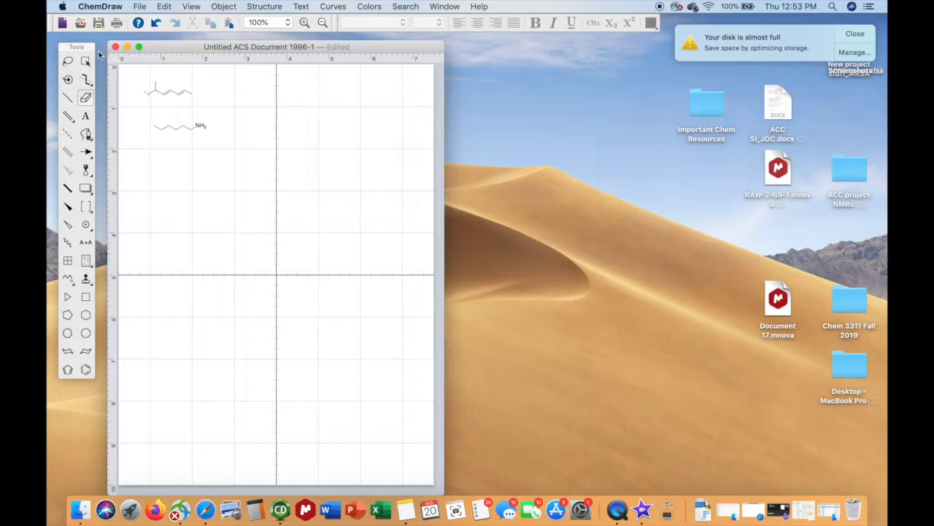
Draw a cyclohexane chair below the amine with an upward methyl and a downward ethyl on its adjacent right-hand carbons
click(85, 353)
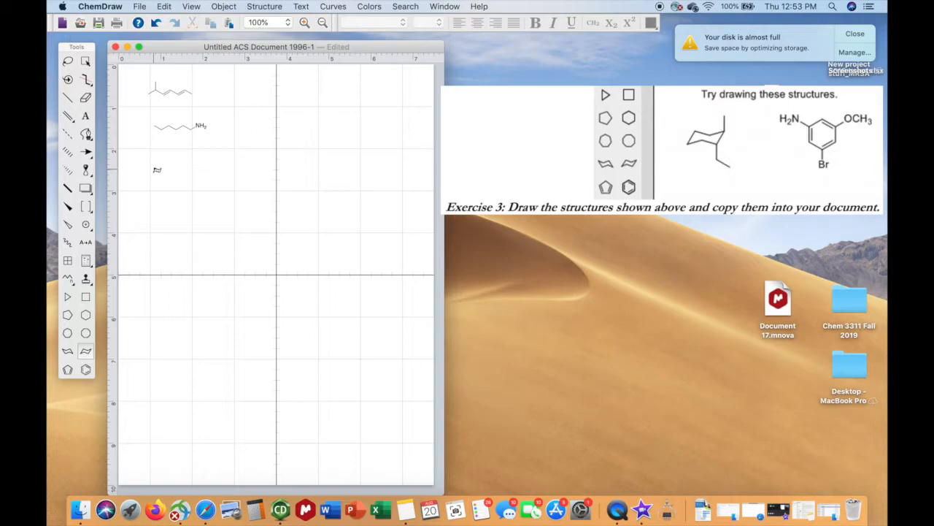
click(156, 168)
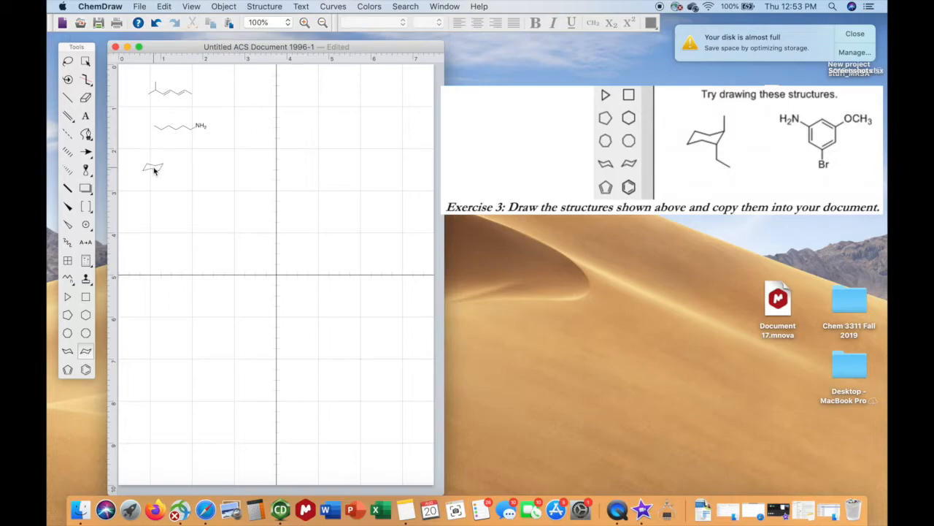
click(69, 100)
click(164, 164)
click(156, 22)
drag(164, 164, 163, 147)
drag(159, 172, 161, 184)
Place a benzene ring beside the chair structure and attach single bonds to three alternating ring carbons
click(86, 369)
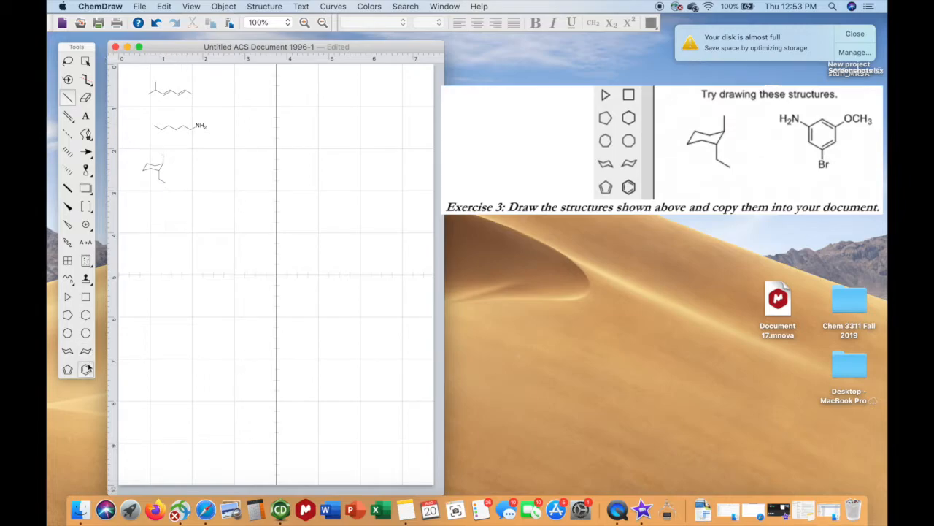
click(207, 169)
click(67, 97)
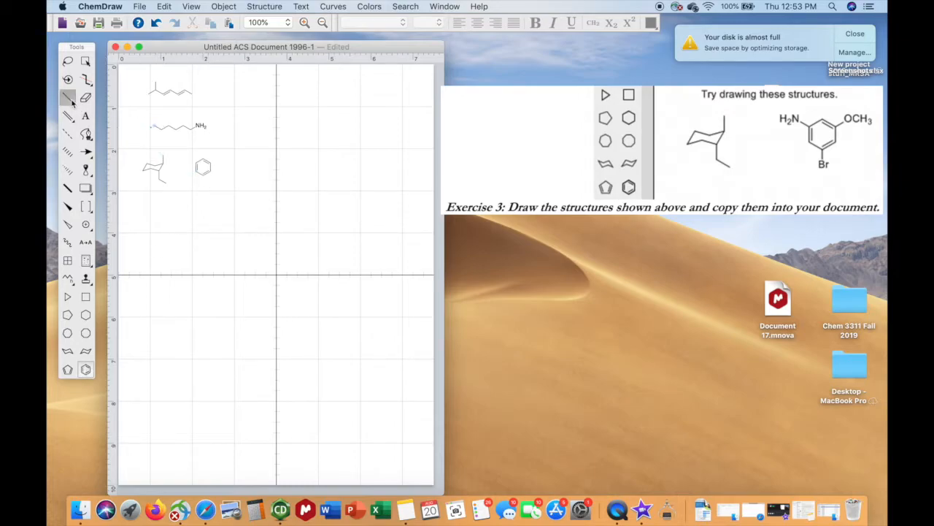
click(196, 163)
click(210, 164)
Label the benzene ring's upper-left substituent as NH2
click(85, 115)
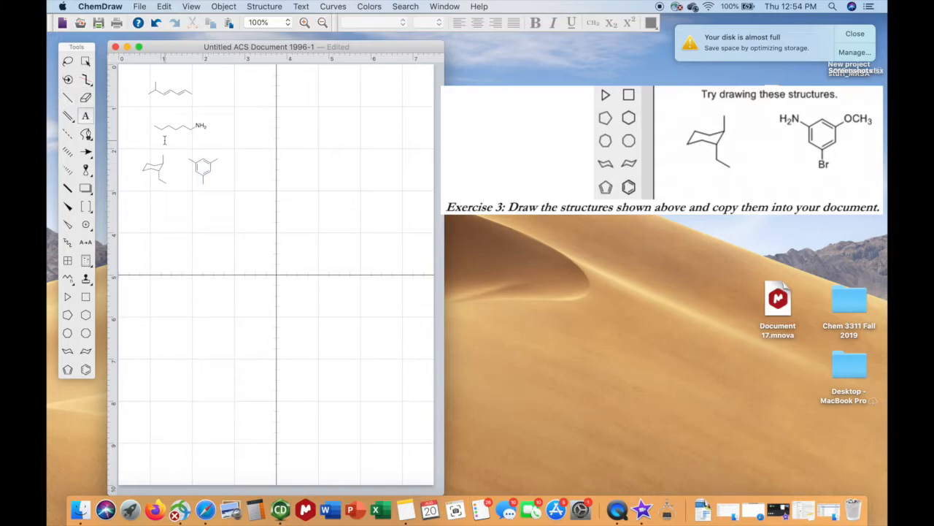
click(189, 158)
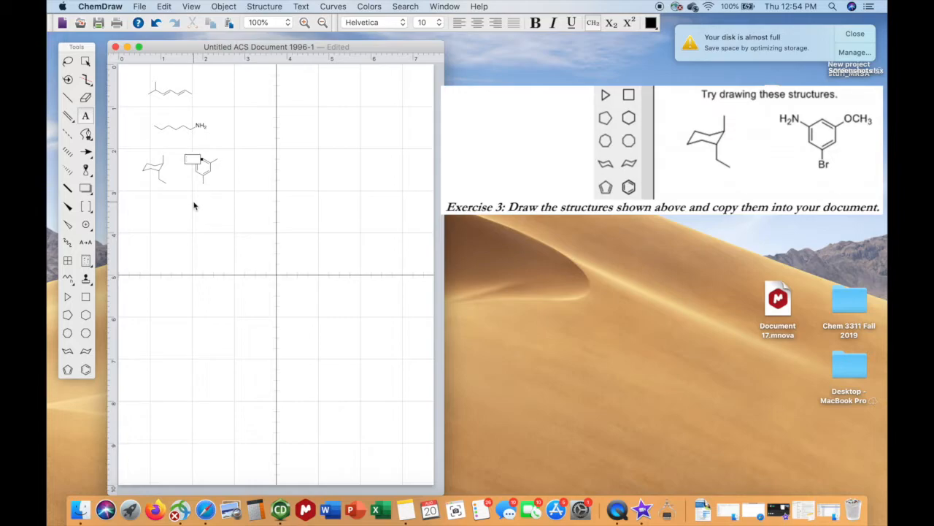
text(NH2)
key(Return)
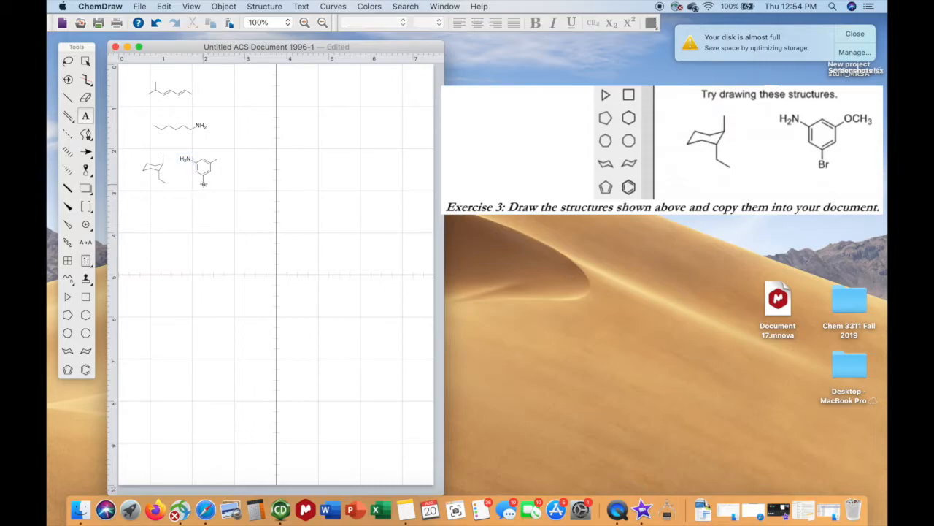
Label the benzene ring's lower substituent as Br and its upper-right substituent as OCH3
click(206, 187)
text(Br)
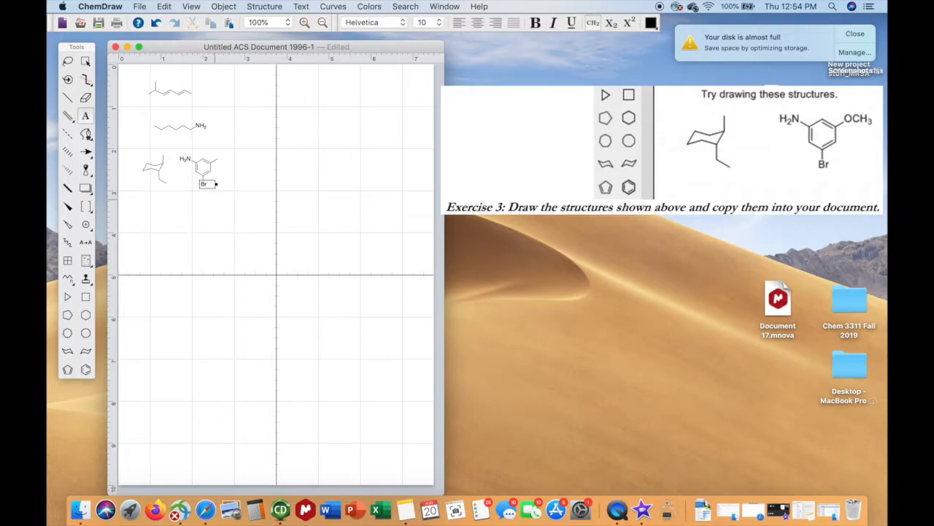
click(215, 199)
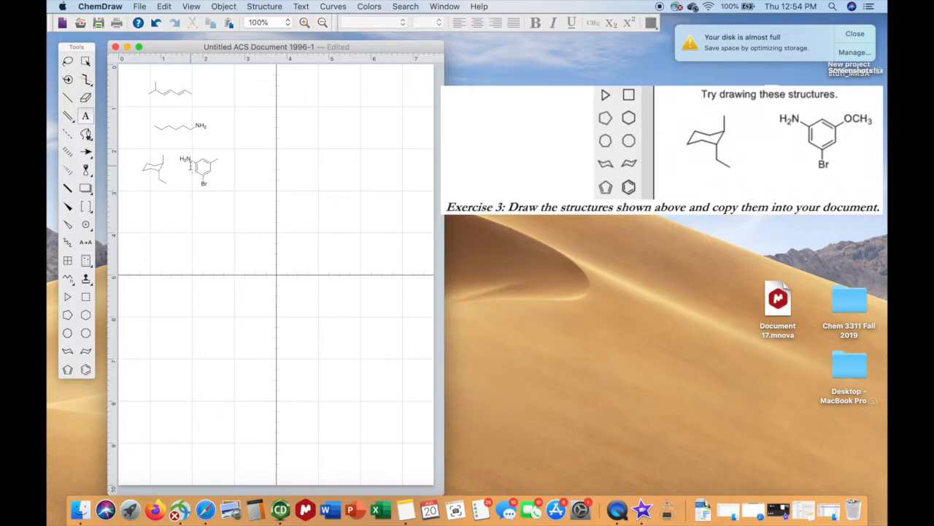
click(236, 162)
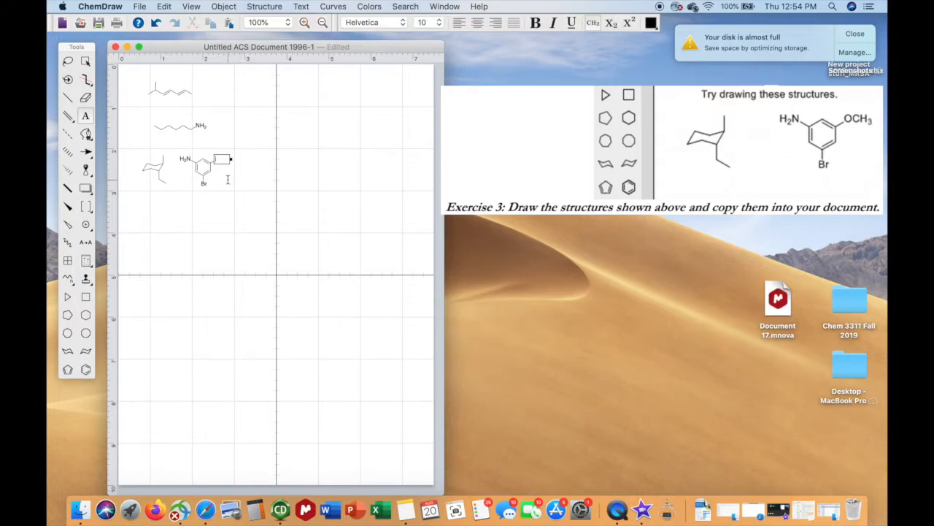
text(OCH3)
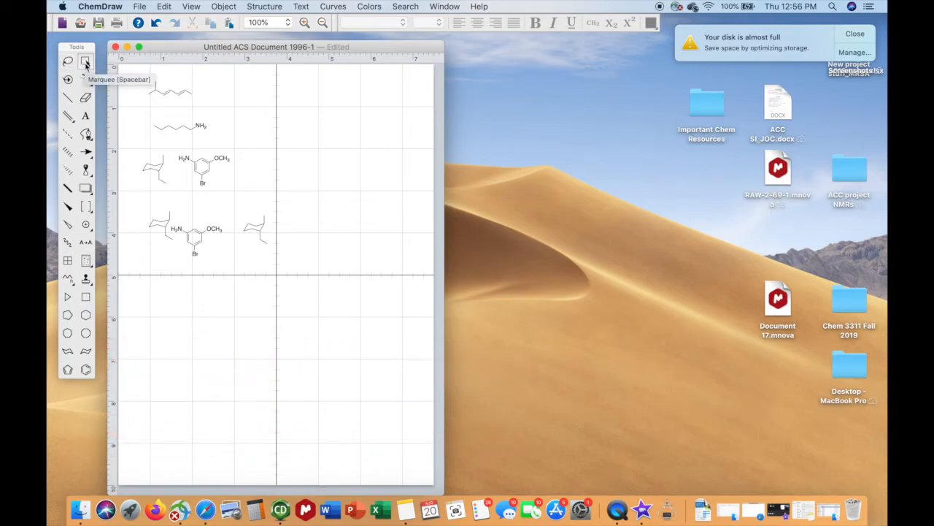
Marquee-select and delete the stray chair structure to the right of the lower duplicate molecules
click(86, 64)
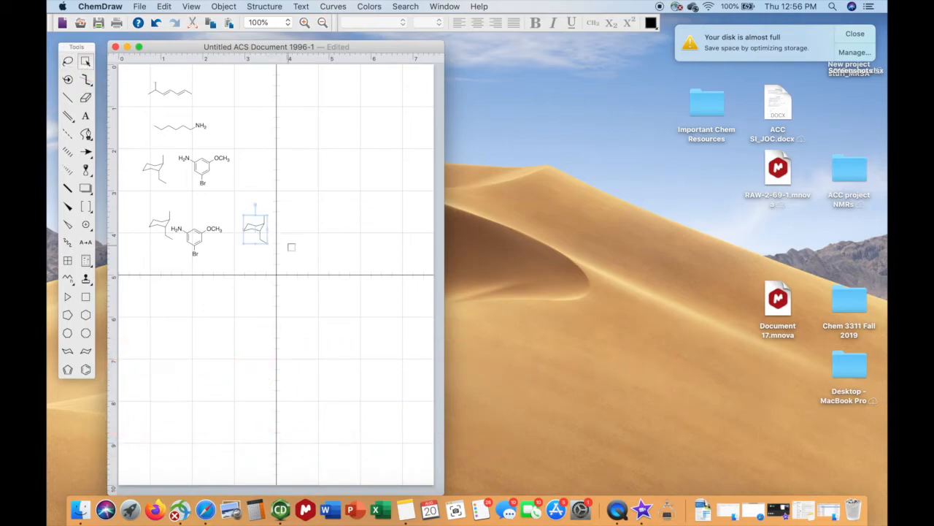
click(264, 333)
drag(237, 213, 282, 252)
key(Delete)
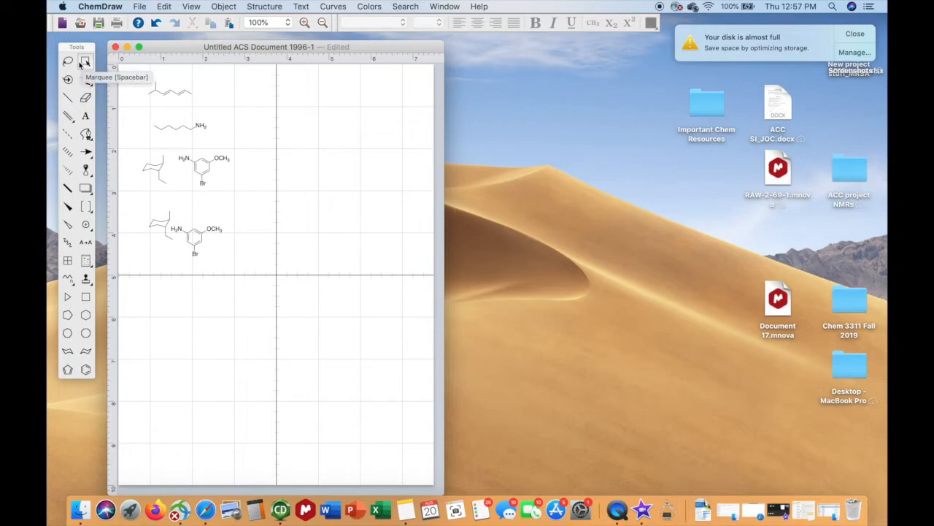
Lasso the lower duplicate chair overlapping the benzene derivative and delete it
click(68, 62)
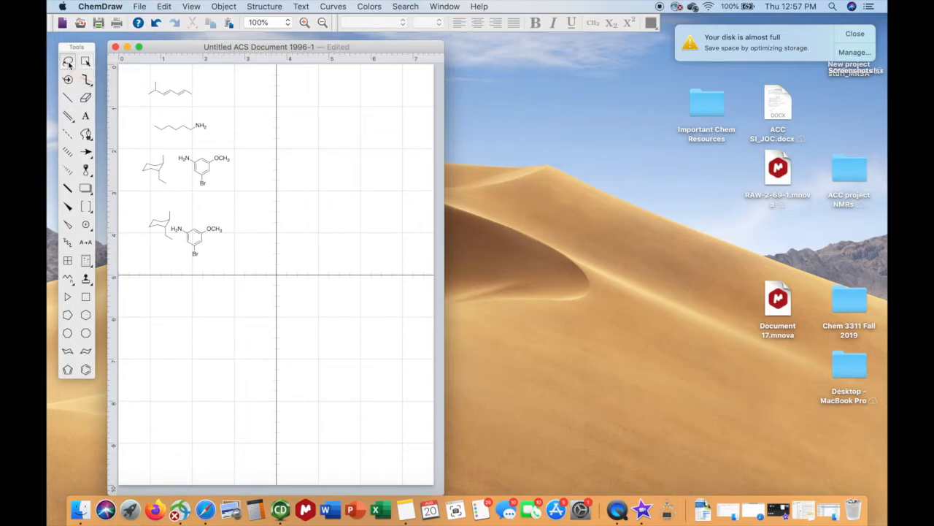
mouse_move(179, 207)
mouse_down()
mouse_move(152, 218)
mouse_move(161, 211)
mouse_move(158, 227)
mouse_move(176, 204)
mouse_move(146, 223)
mouse_move(170, 235)
mouse_move(176, 216)
mouse_move(175, 249)
mouse_up()
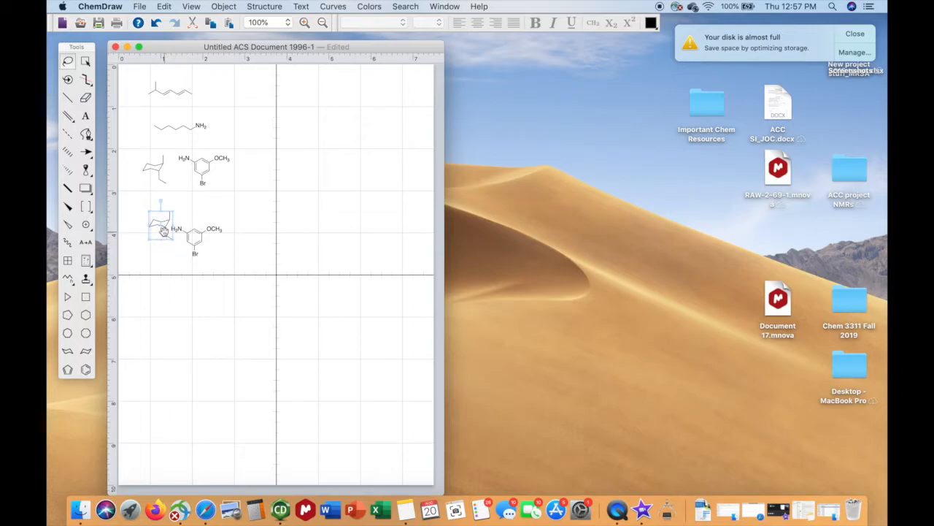
key(Delete)
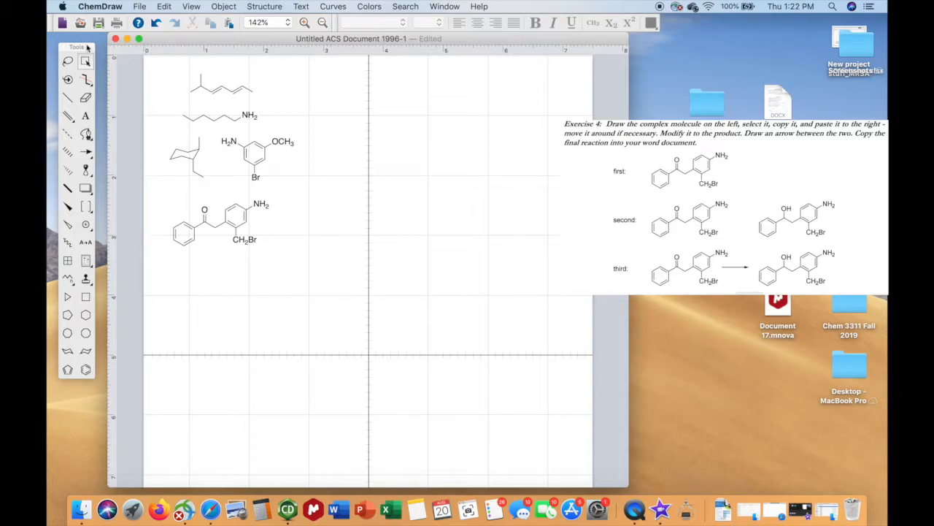
Copy the ketone molecule with NH2 and CH2Br groups and place the pasted duplicate to its right on the same row
drag(156, 193, 280, 283)
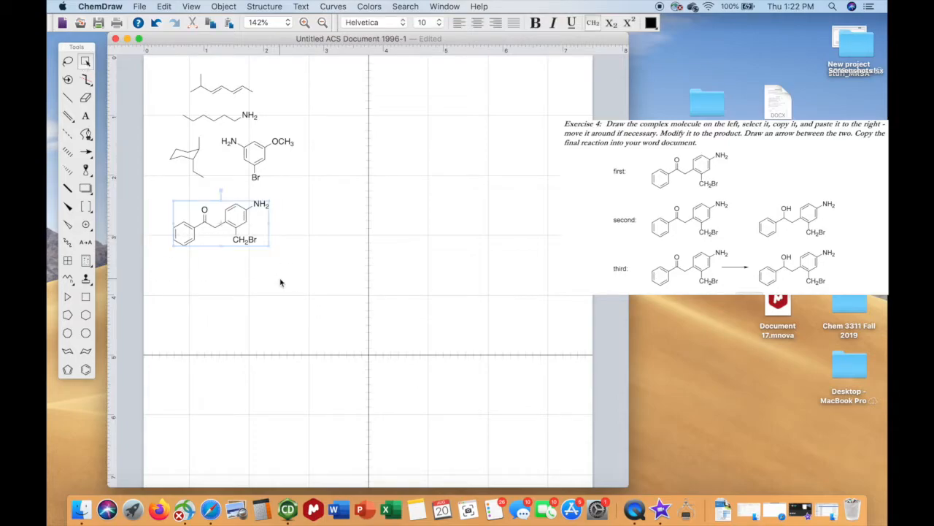
click(167, 6)
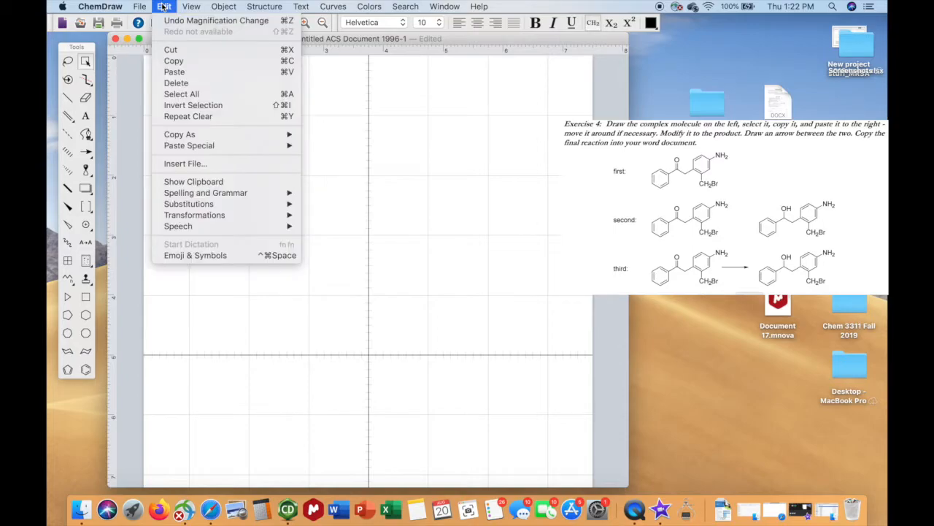
click(173, 61)
click(424, 221)
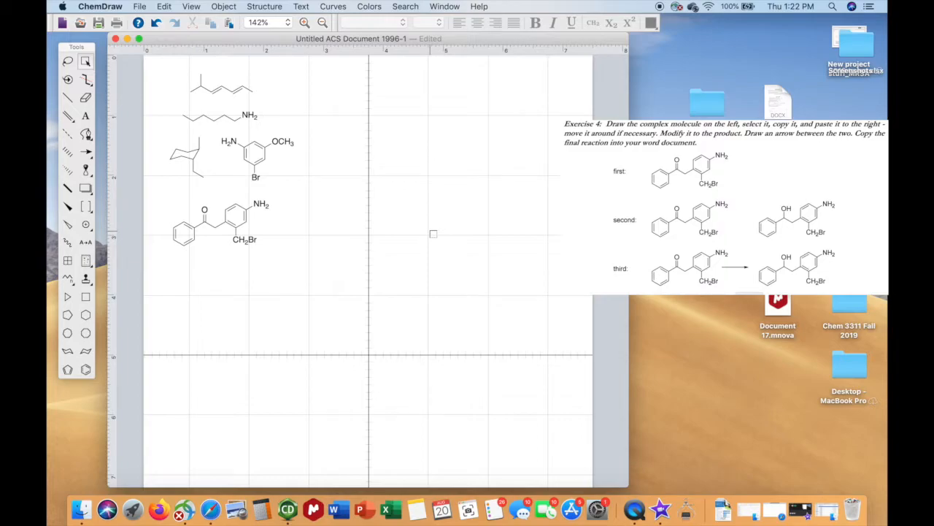
key(super+v)
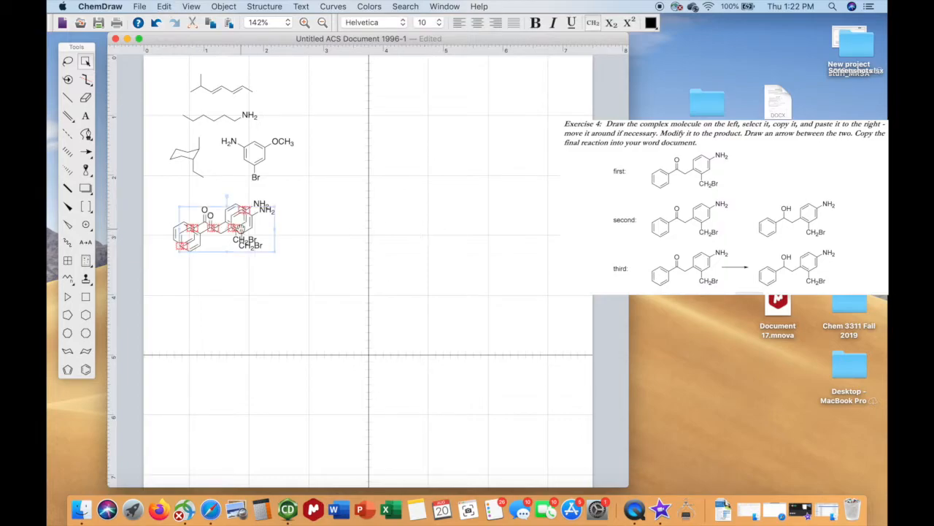
drag(256, 232, 422, 226)
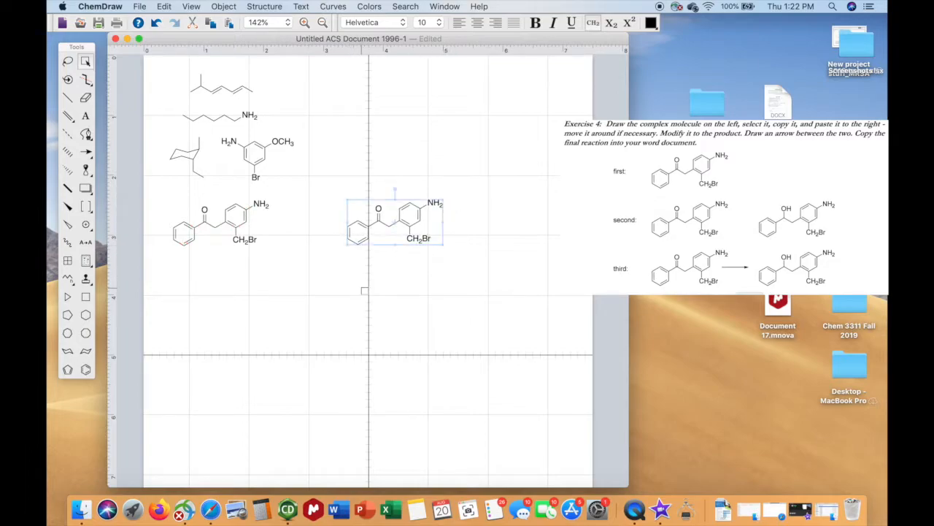
Draw a straight horizontal reaction arrow between the original ketone and its copy
click(363, 289)
drag(86, 151, 133, 91)
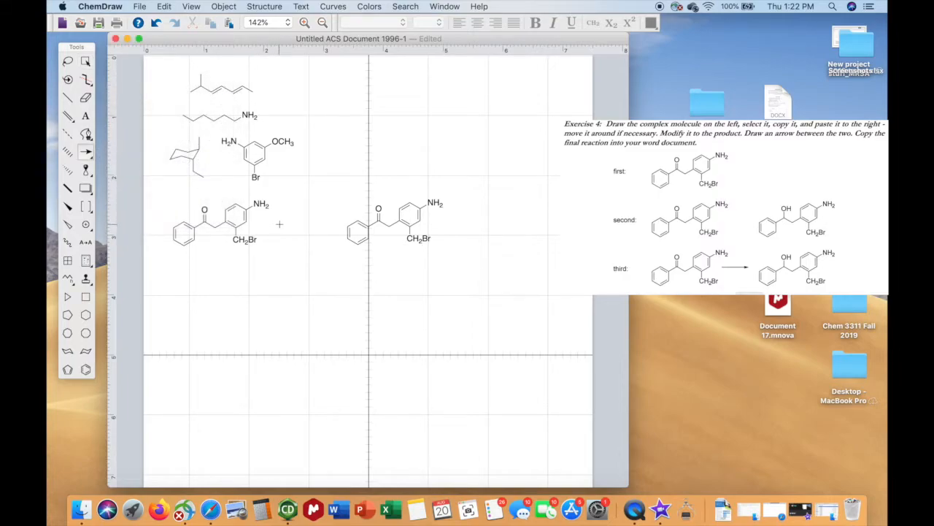
drag(304, 225, 328, 226)
Erase one line of the C=O double bond in the right-hand molecule to turn the ketone into an OH group
click(87, 99)
scroll(374, 181, up, 3)
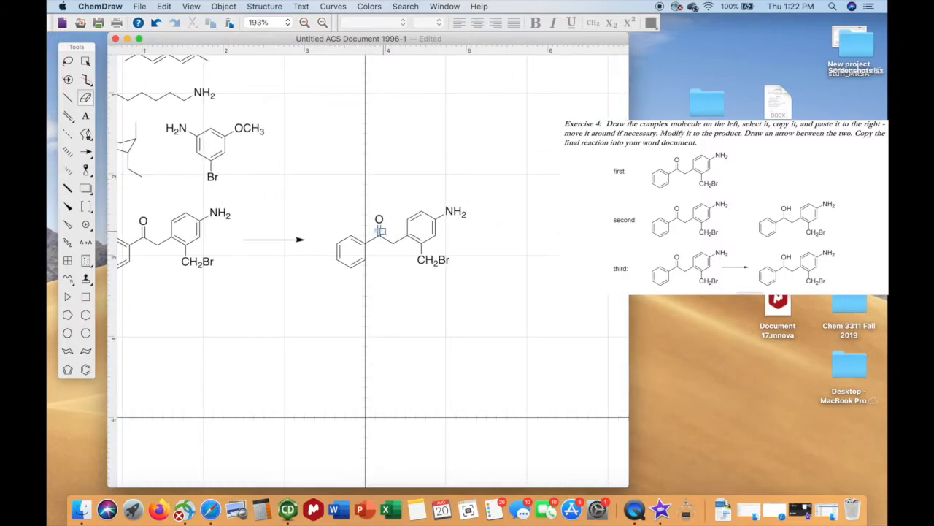
click(380, 227)
scroll(334, 196, down, 5)
scroll(335, 197, up, 5)
scroll(280, 197, up, 4)
scroll(280, 197, left, 2)
scroll(279, 197, left, 1)
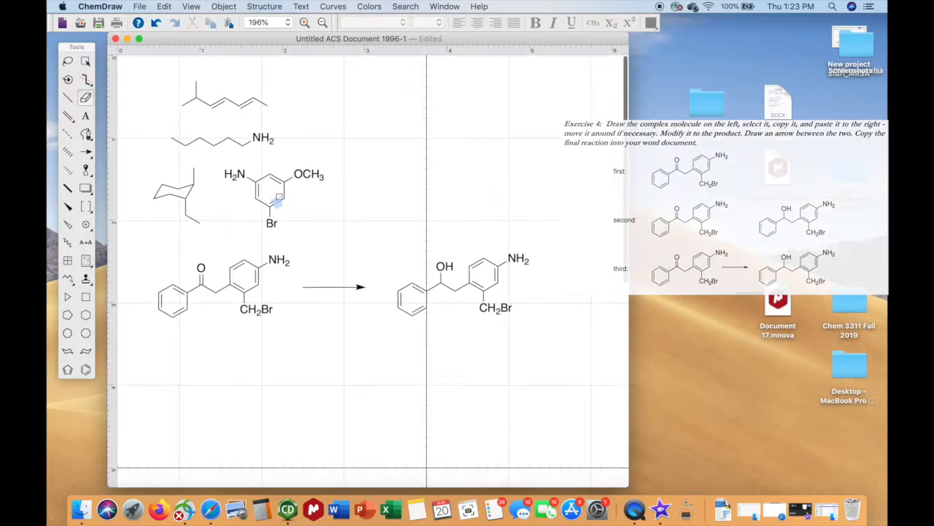
Copy the four molecules of Exercises 1 to 3 and paste the copies below the reaction
click(85, 62)
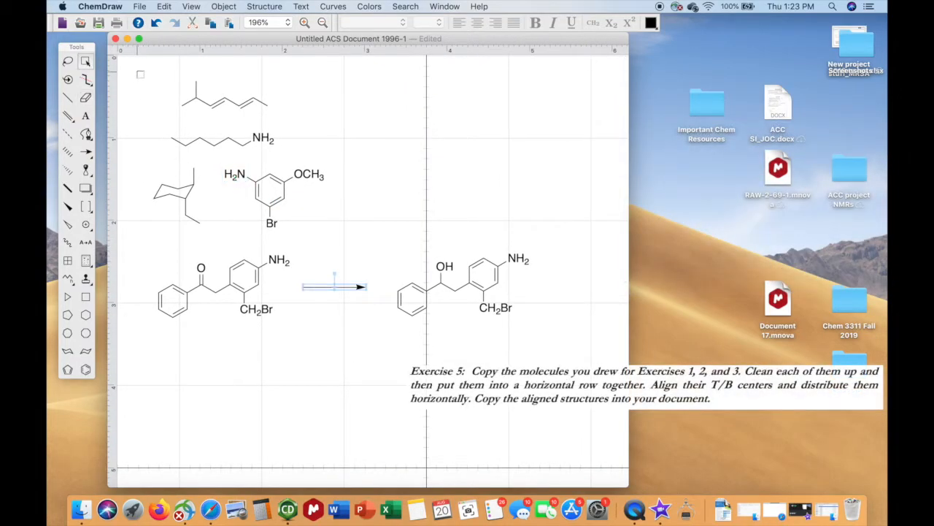
drag(135, 73, 341, 249)
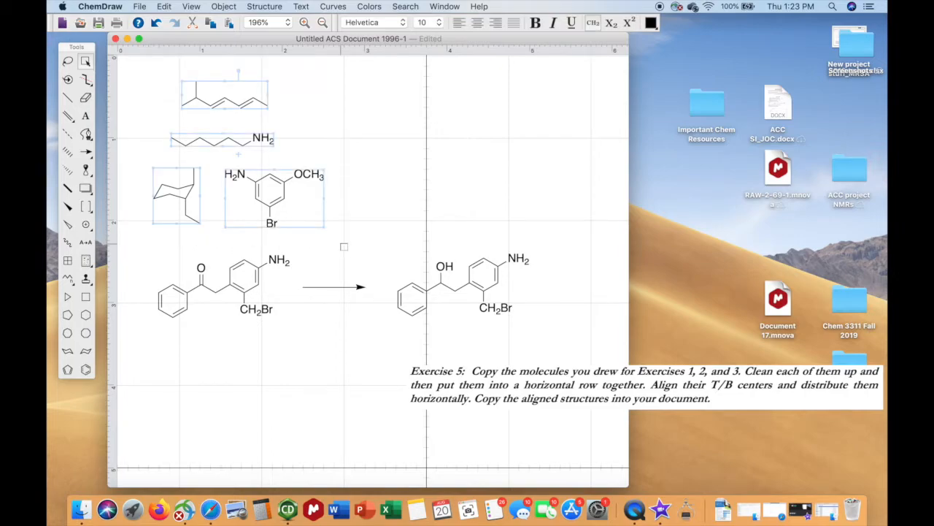
scroll(340, 278, down, 3)
click(312, 311)
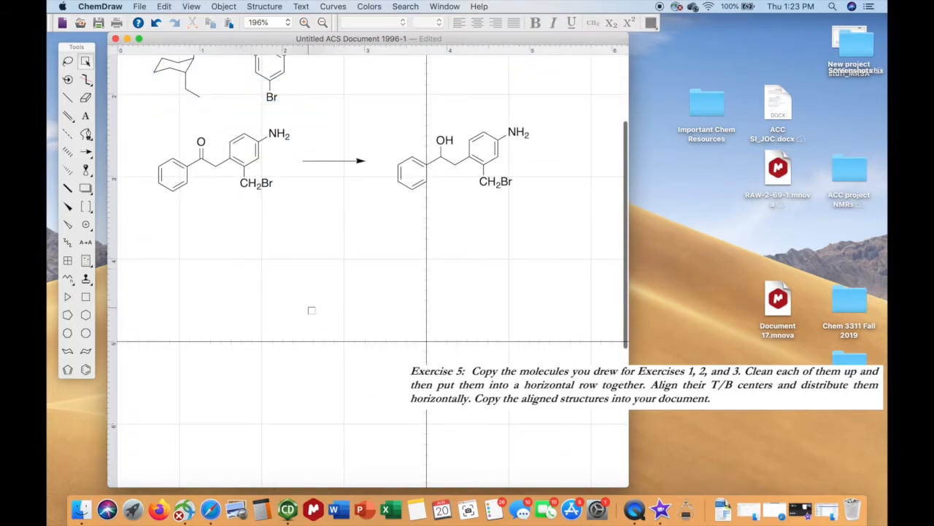
key(super+v)
drag(310, 76, 288, 358)
Arrange the pasted copies in a horizontal row: diene, amine, cyclohexane chair, substituted benzene
click(348, 285)
drag(145, 281, 302, 311)
drag(238, 299, 362, 260)
drag(125, 306, 350, 421)
drag(263, 367, 531, 274)
click(187, 284)
Run Clean Up Structure separately on the copied diene, amine, cyclohexane chair and substituted benzene
drag(160, 224, 269, 294)
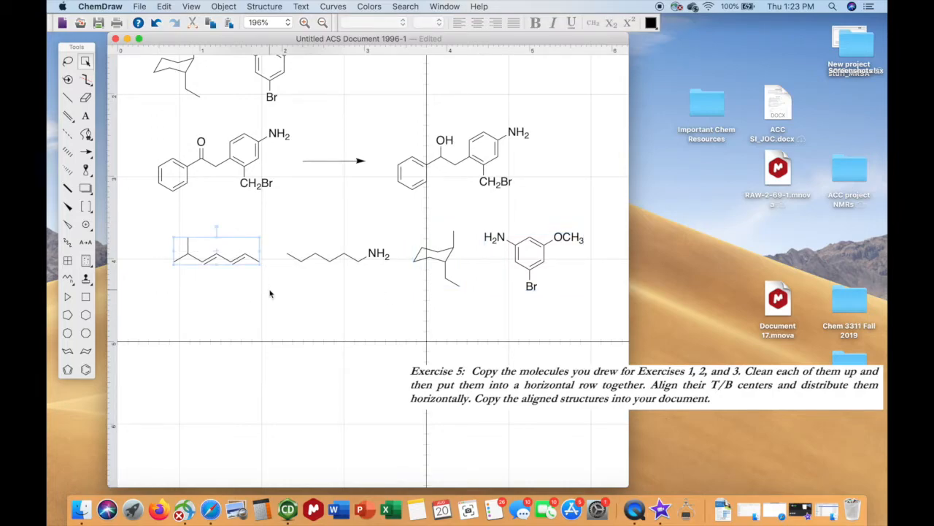
click(277, 6)
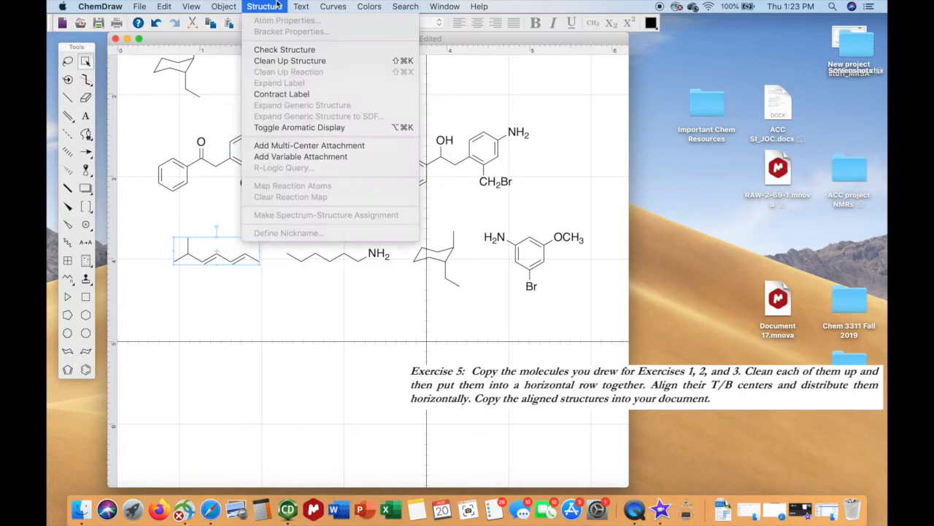
click(287, 62)
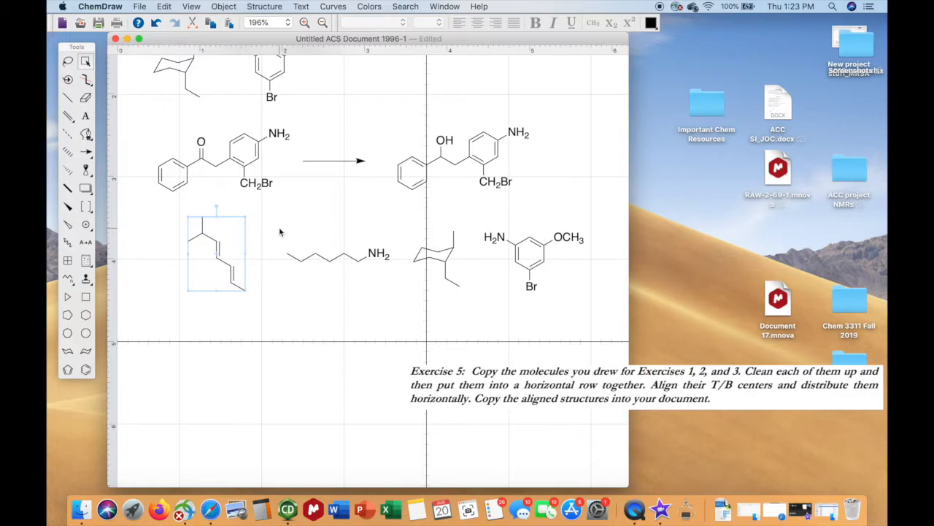
drag(276, 237, 399, 285)
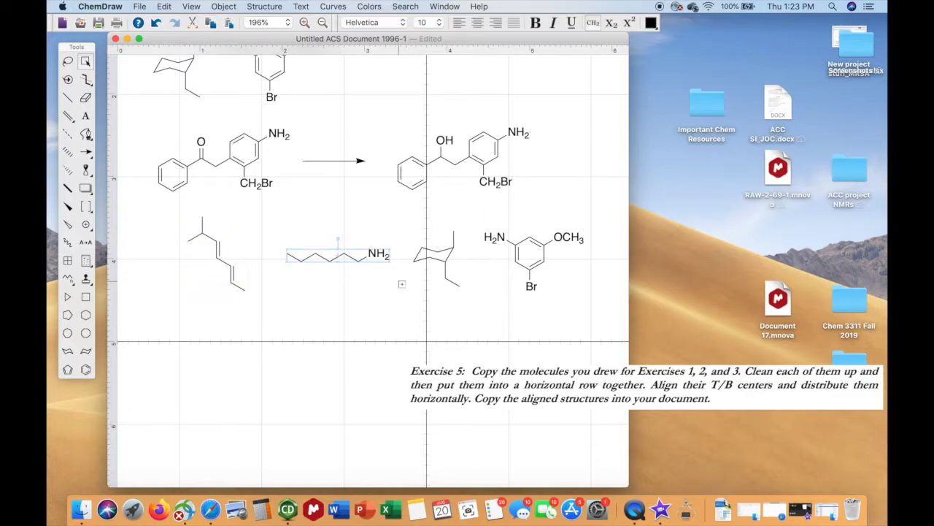
key(super+shift+k)
drag(387, 221, 481, 323)
key(super+shift+k)
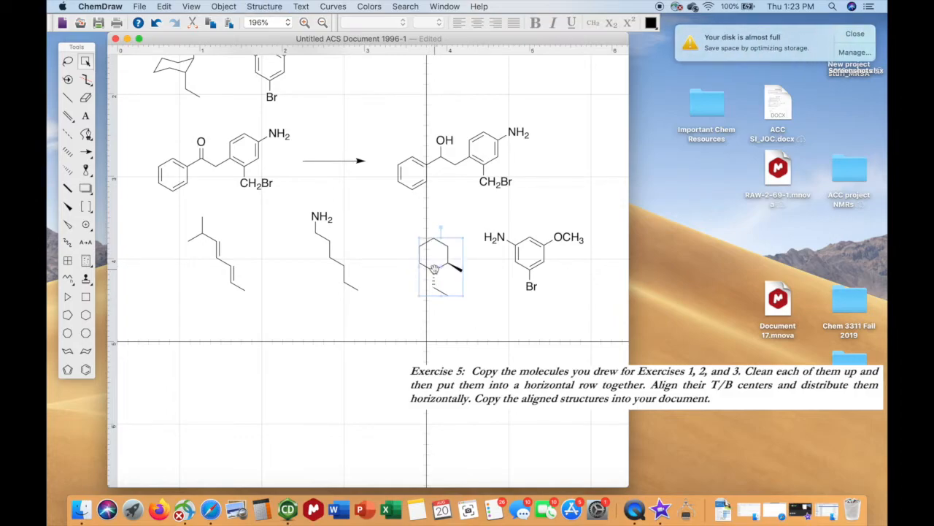
drag(473, 217, 591, 315)
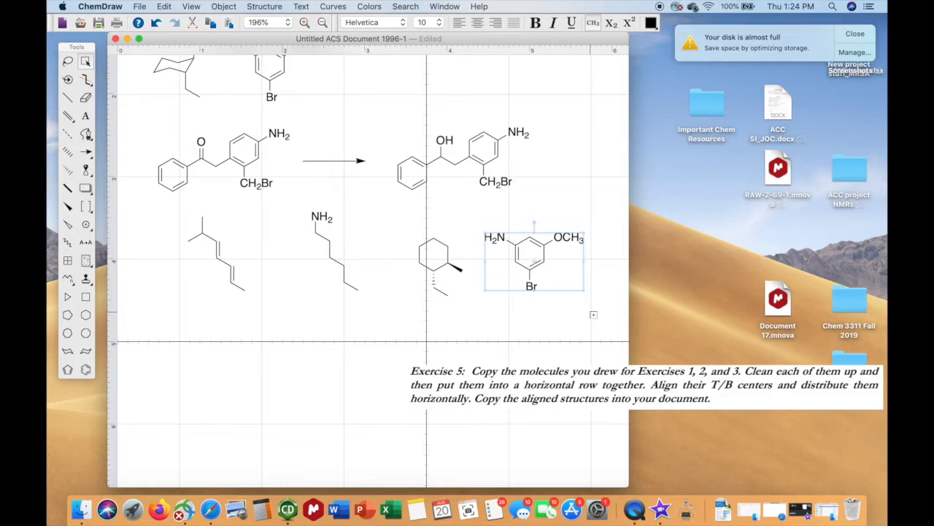
key(super+shift+k)
click(481, 320)
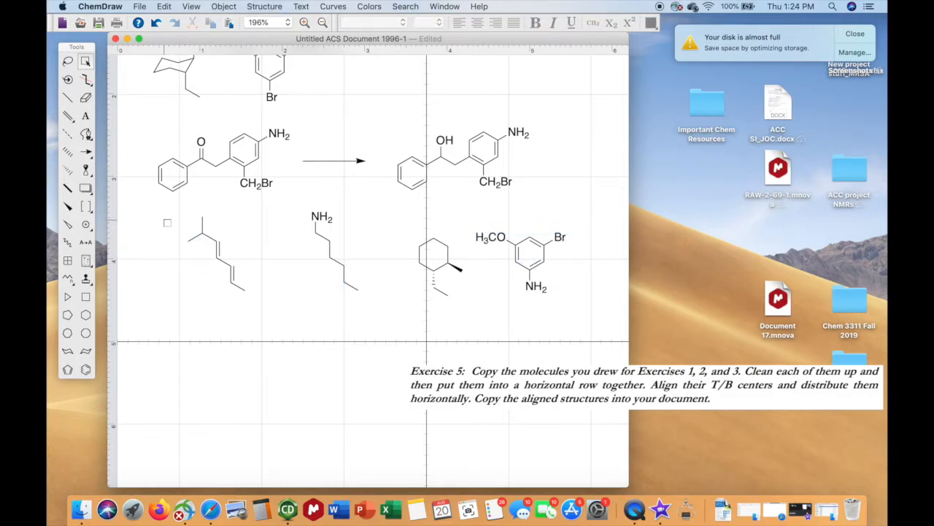
Select all four cleaned-up molecules in the row and align their T/B centers
drag(170, 210, 595, 313)
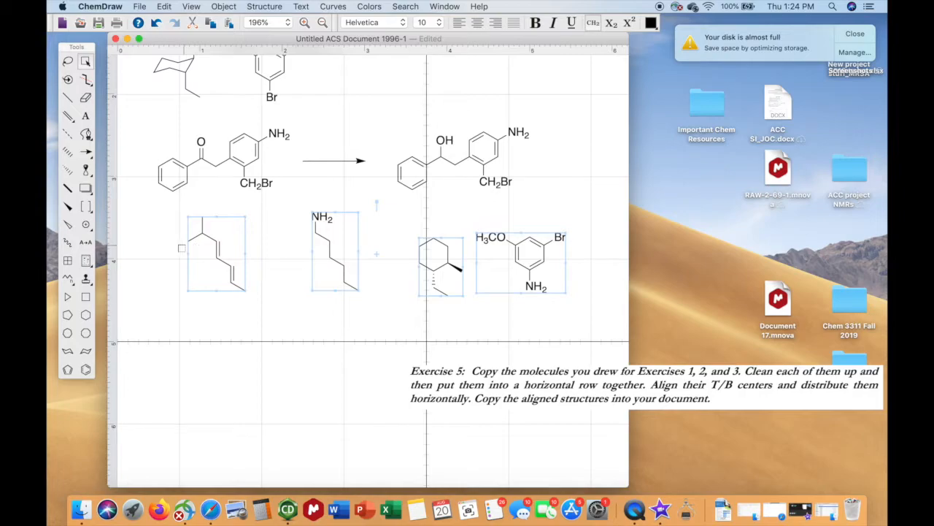
click(224, 7)
mouse_move(251, 125)
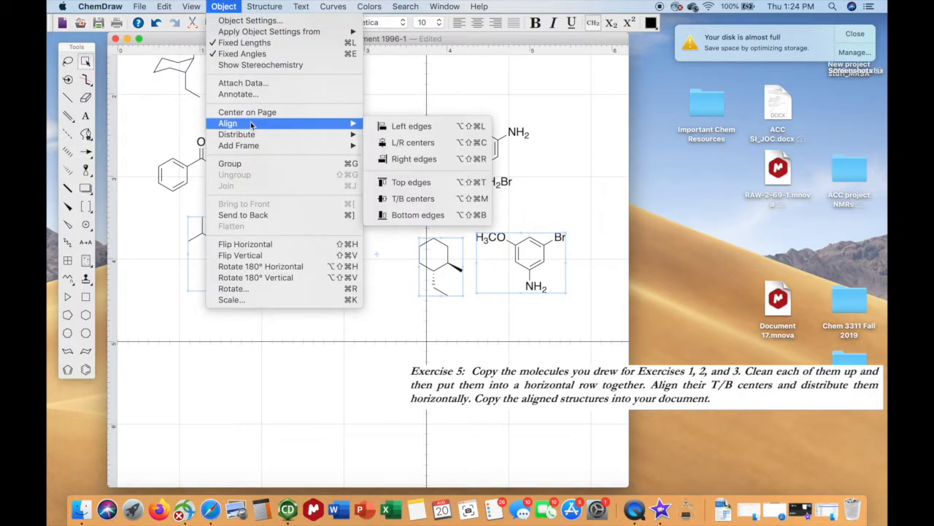
click(425, 199)
Distribute the four aligned molecules horizontally and deselect them
click(224, 6)
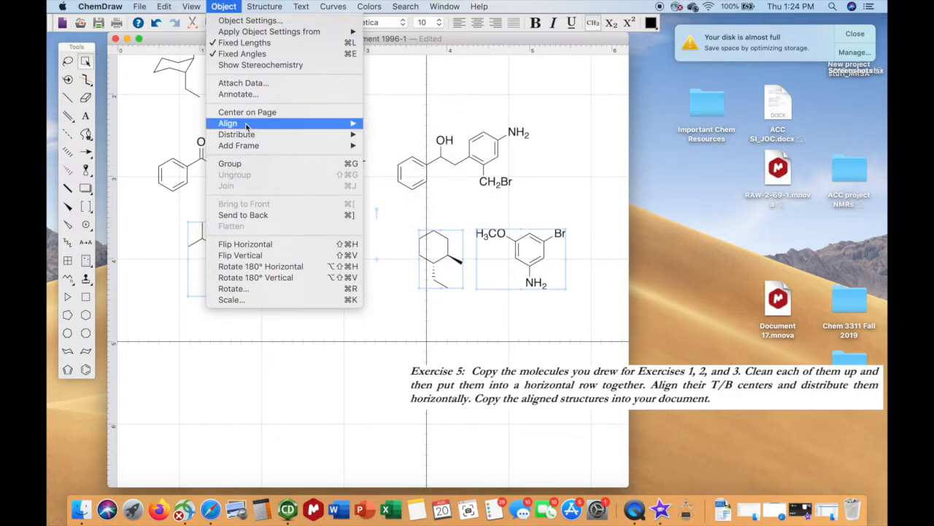
mouse_move(251, 135)
click(399, 137)
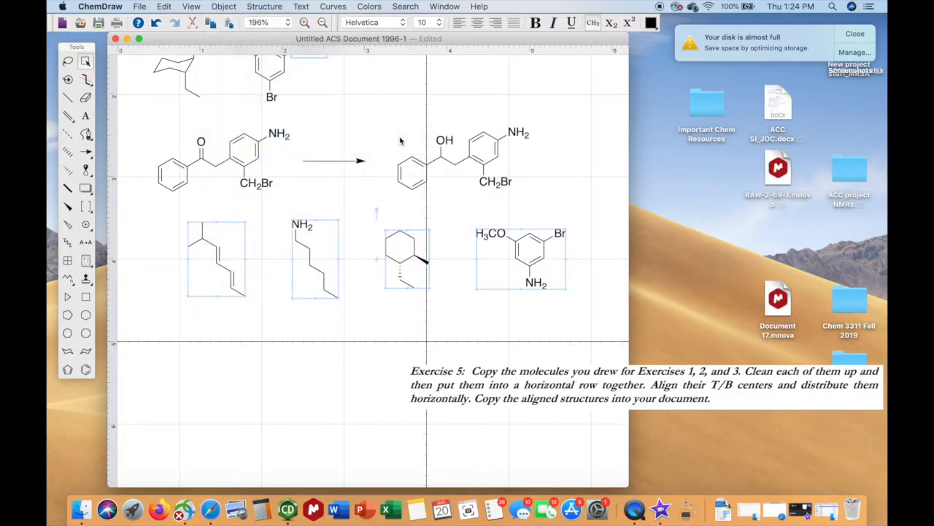
click(348, 317)
Move the alkene, arrow and alkyl bromide of the Exercise 6 reaction up beneath the row of aligned molecules
scroll(349, 321, down, 5)
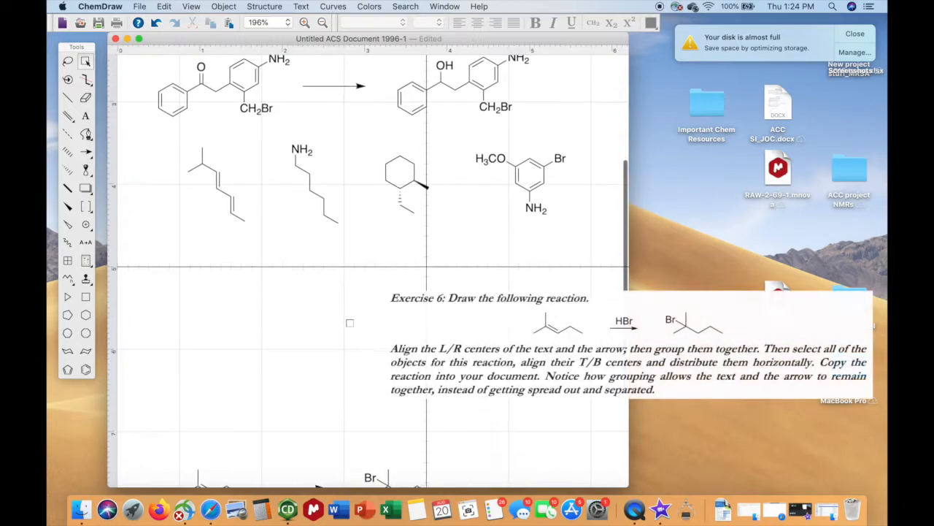
scroll(350, 322, up, 2)
drag(156, 408, 370, 226)
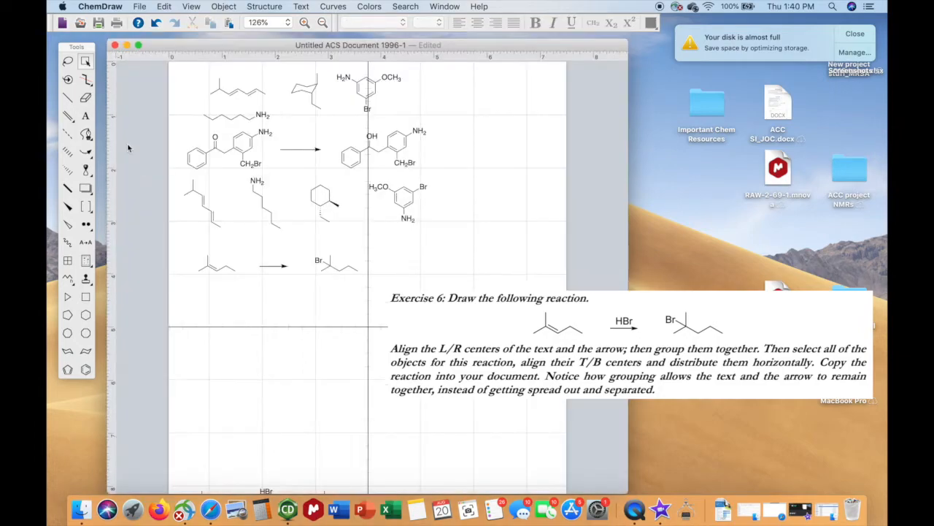
Add the text HBr above the Exercise 6 reaction arrow and position it just over the arrow
click(86, 117)
click(260, 256)
text(H)
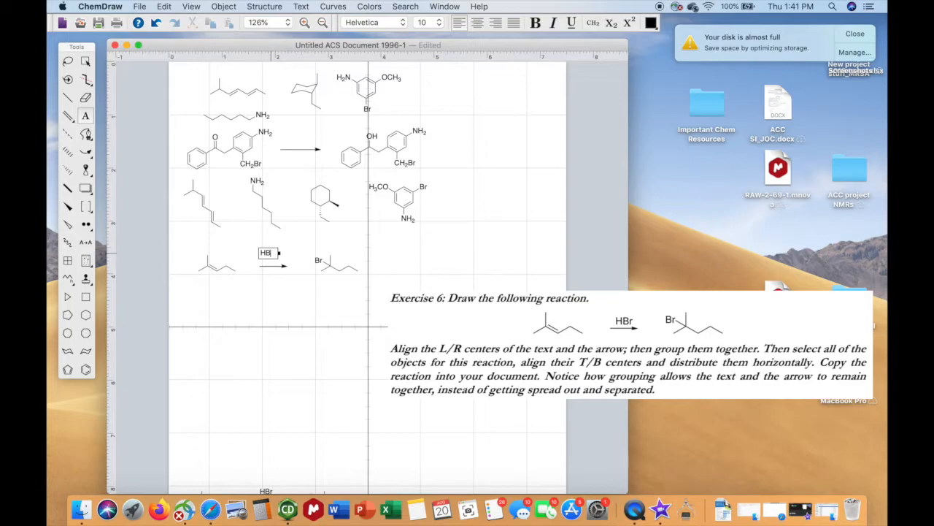
text(Br)
click(255, 284)
click(85, 61)
drag(271, 254, 272, 260)
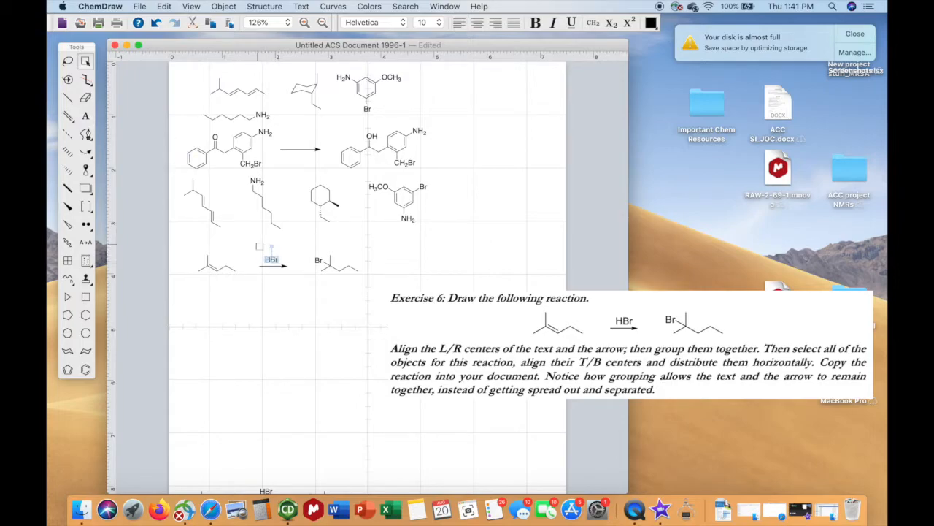
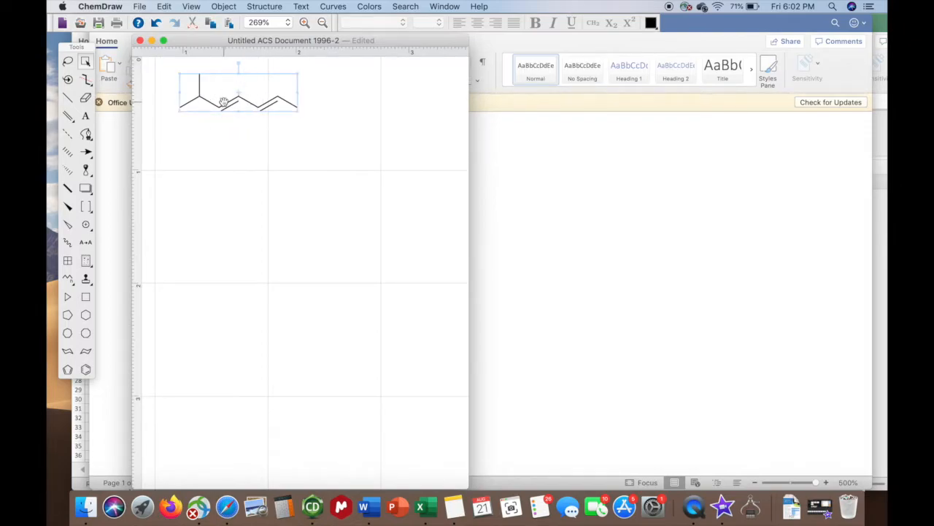
Copy the selected diene molecule and paste it under the "Exercise 1:" heading in the Word document
click(164, 6)
click(182, 62)
click(586, 191)
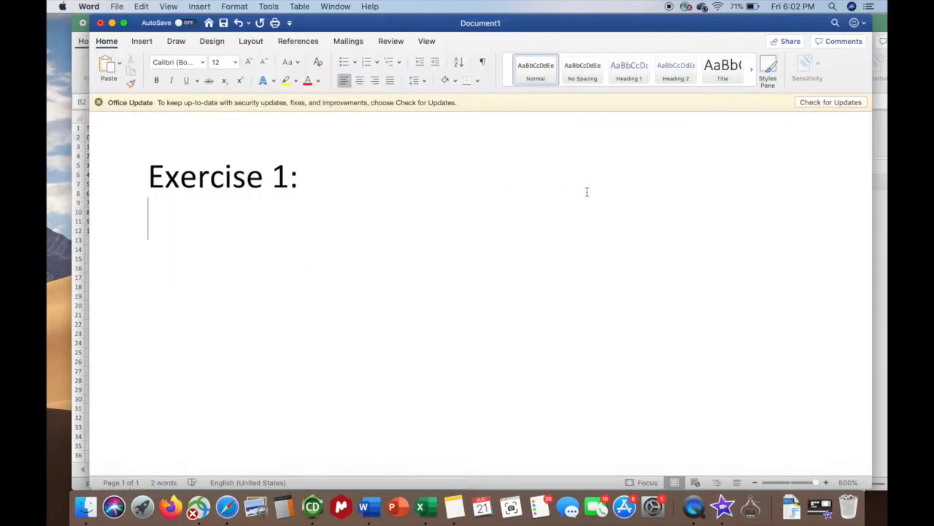
click(142, 6)
click(153, 77)
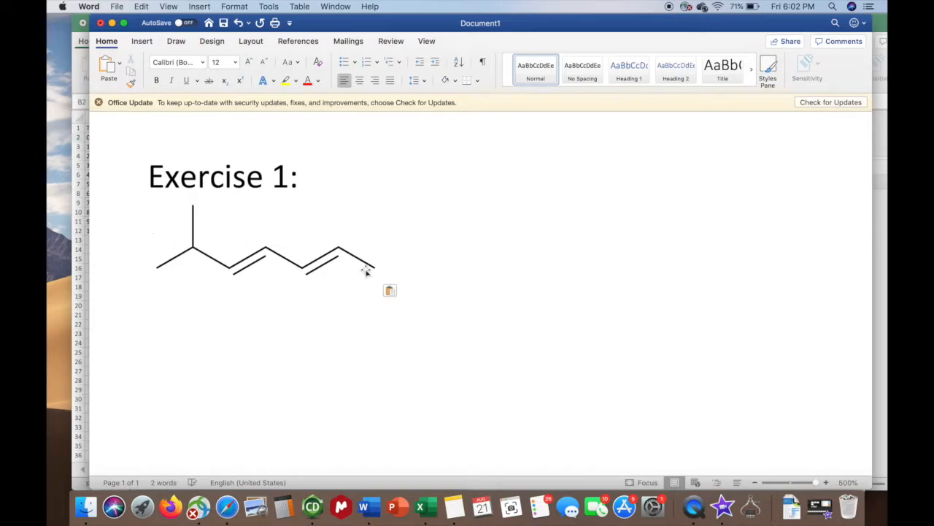
Try to open the pasted diene structure in the document for editing
double_click(332, 250)
drag(654, 201, 654, 202)
click(622, 237)
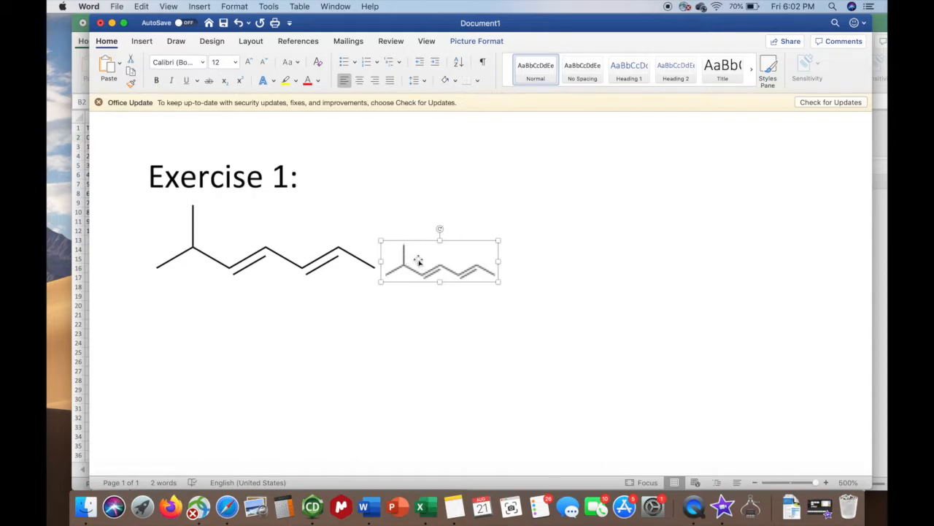
Delete the smaller pasted diene structure from the document, then switch to ChemDraw and shift its drawing window aside
key(BackSpace)
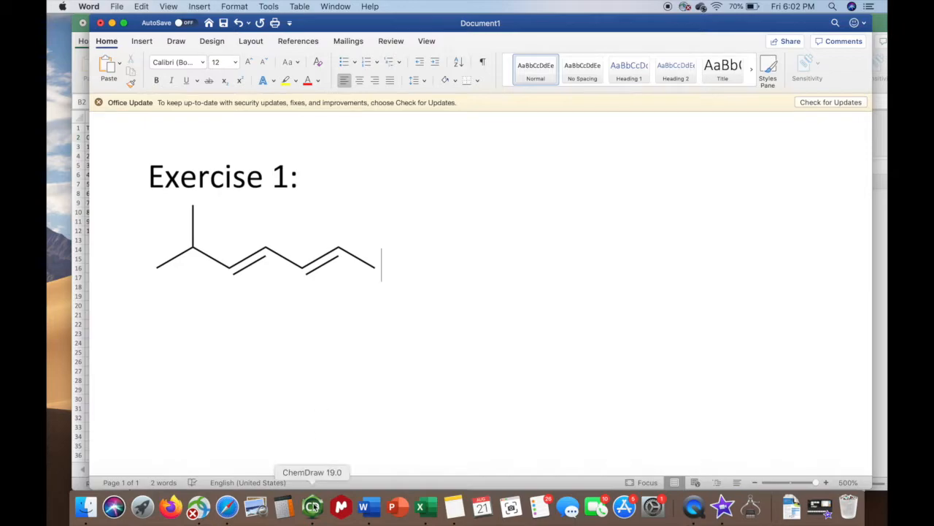
click(312, 506)
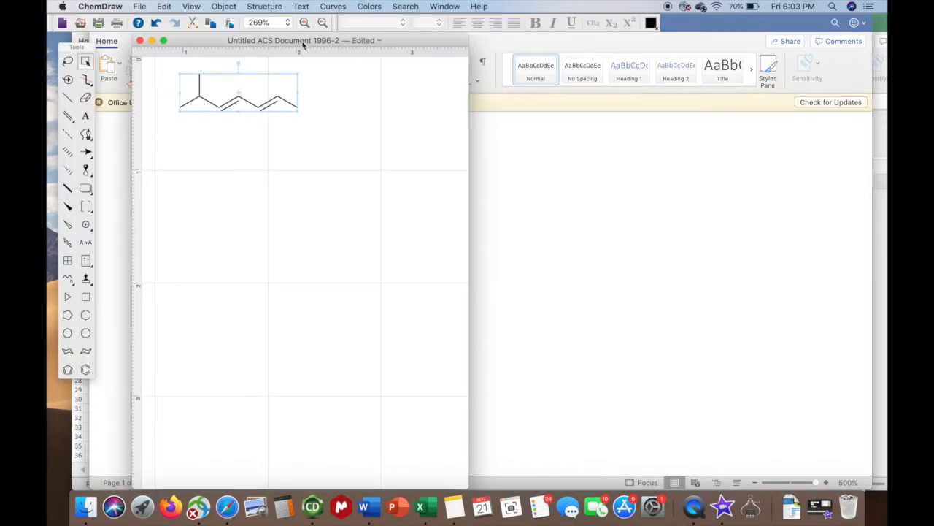
drag(303, 45, 271, 43)
click(304, 85)
Save the diene drawing as a PNG image named Lab 1 Ex 1 in the Chem 3321 Fall 2020 folder
click(140, 6)
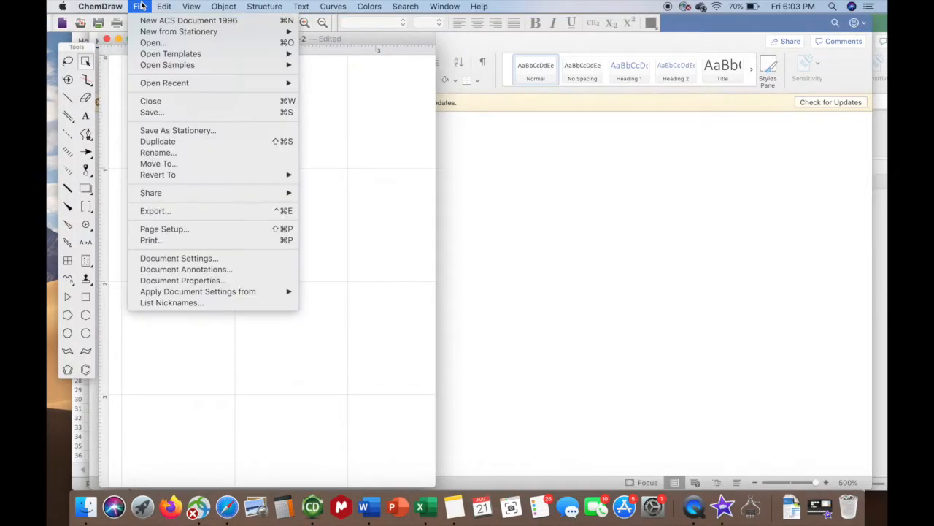
click(170, 113)
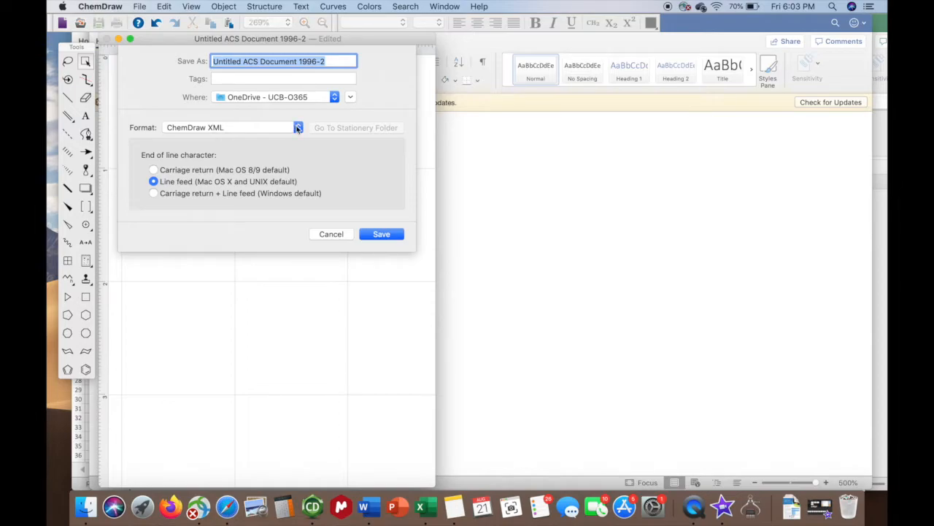
click(298, 127)
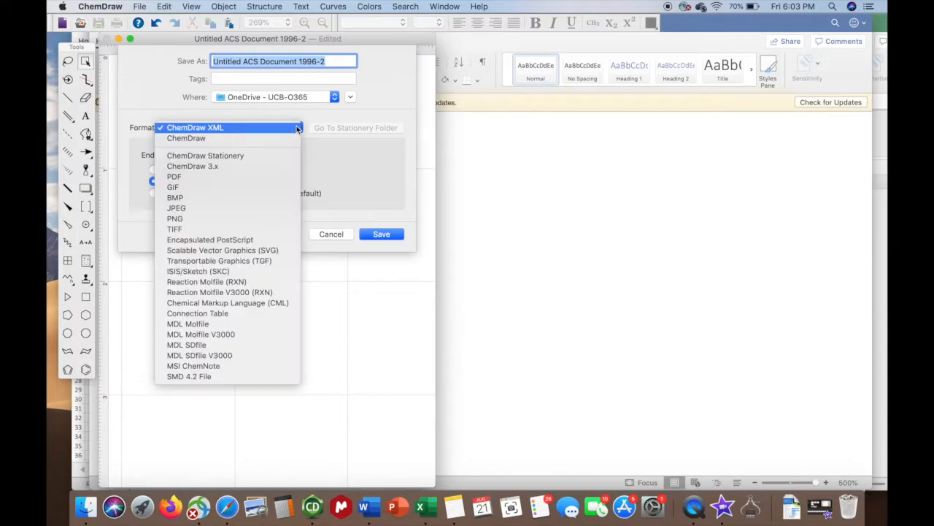
click(276, 218)
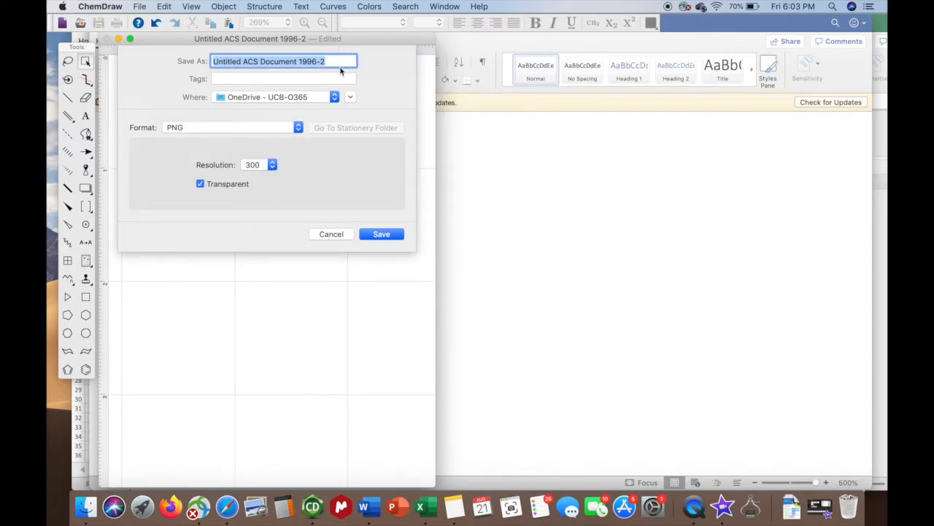
key(BackSpace)
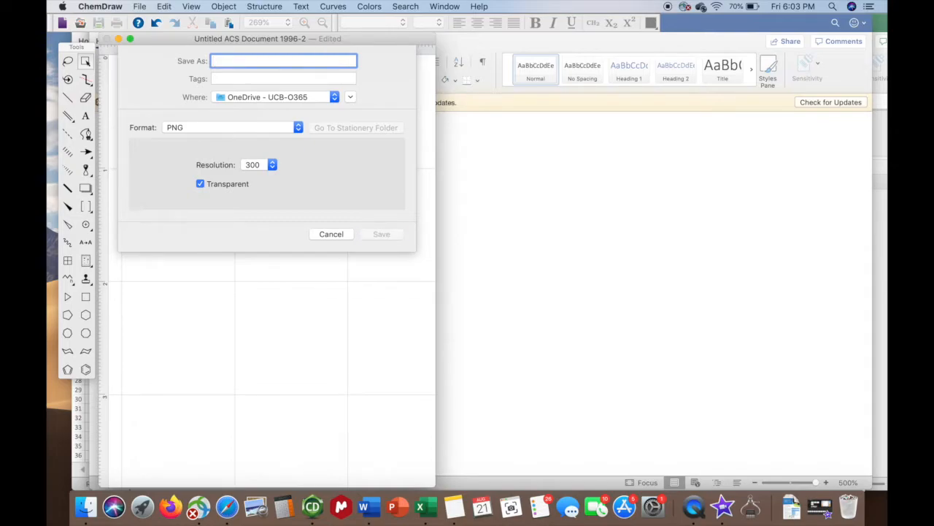
text(Lab 1 Ex 1)
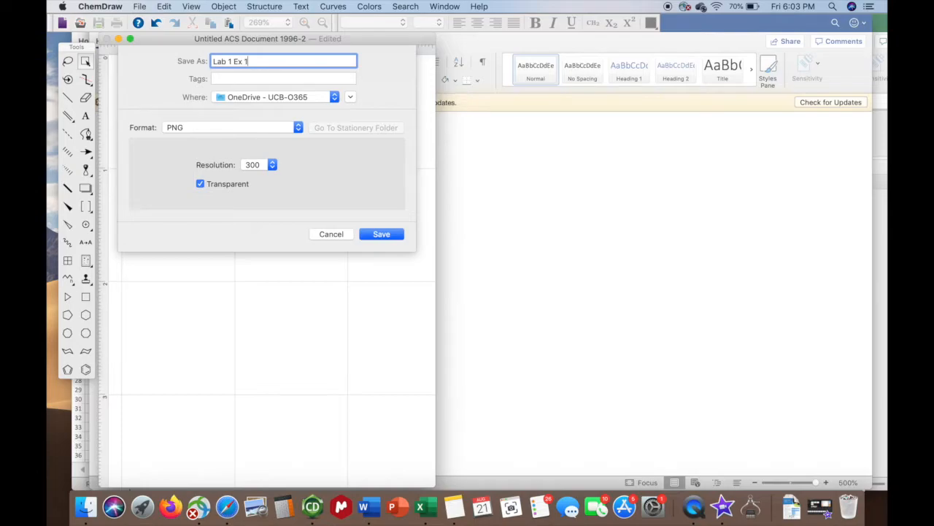
click(336, 97)
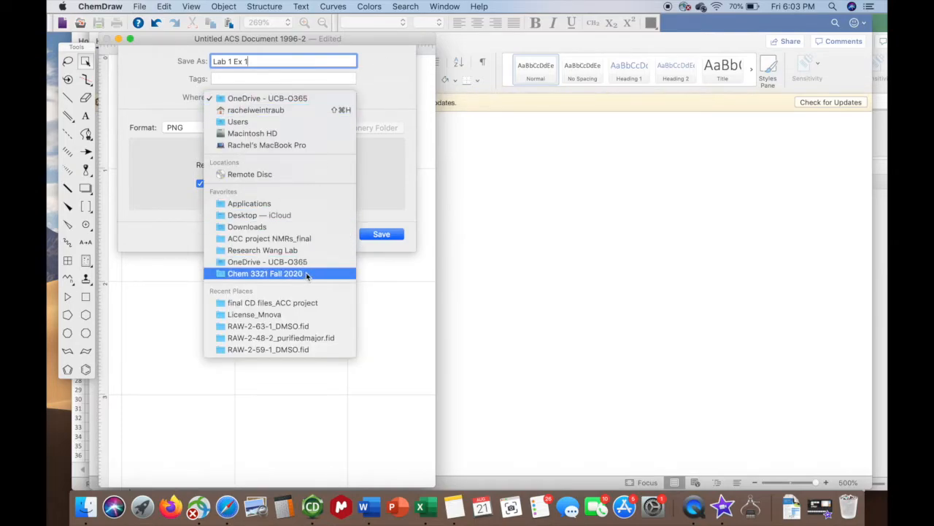
click(306, 275)
click(384, 234)
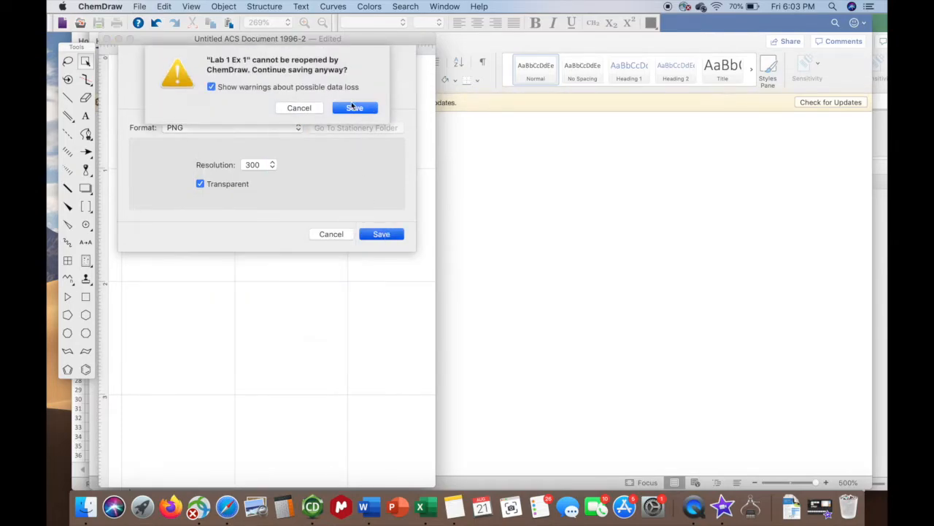
click(358, 108)
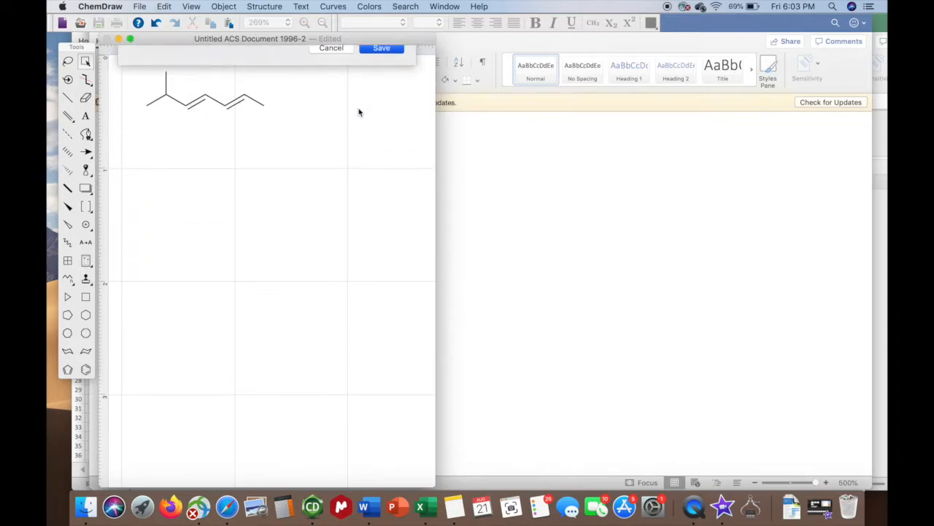
Switch to Word and insert the picture file ex 1 CD from the Chem 3321 Fall 2020 folder after the diene structure
click(618, 252)
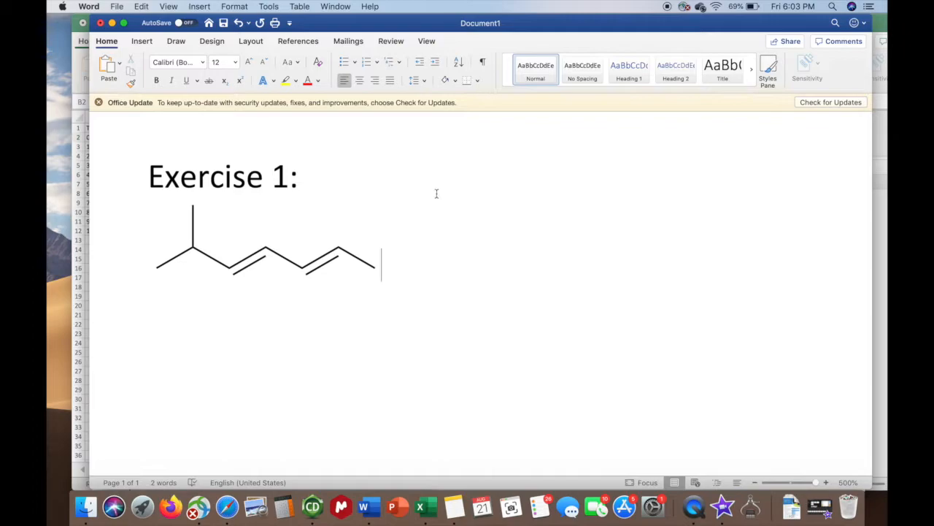
click(200, 6)
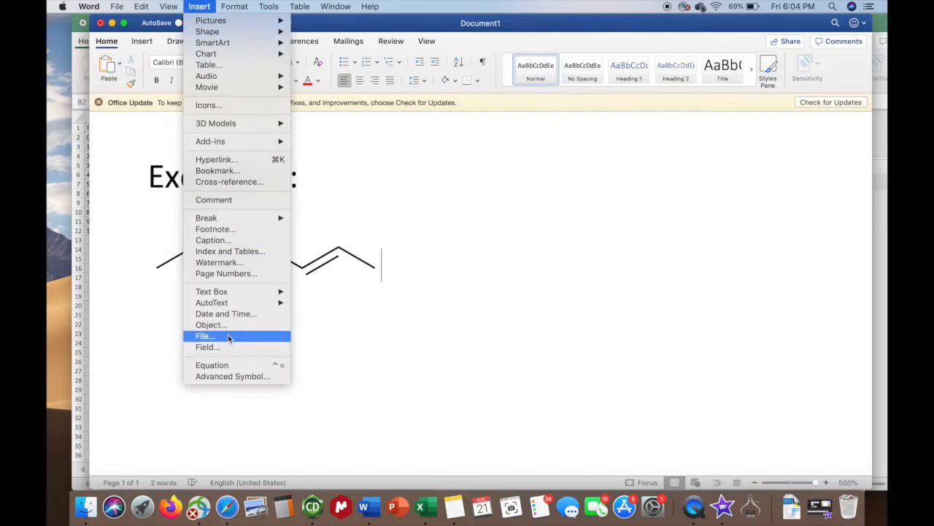
click(478, 271)
click(141, 41)
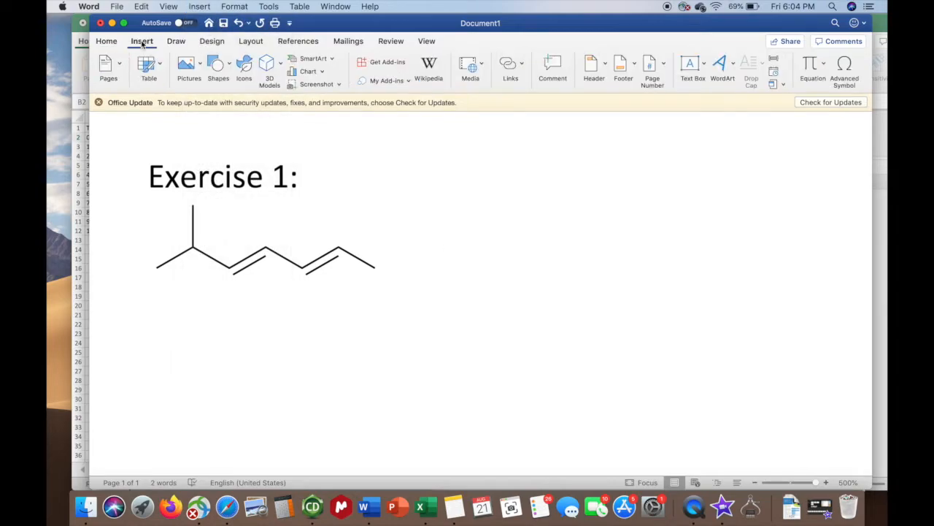
click(200, 68)
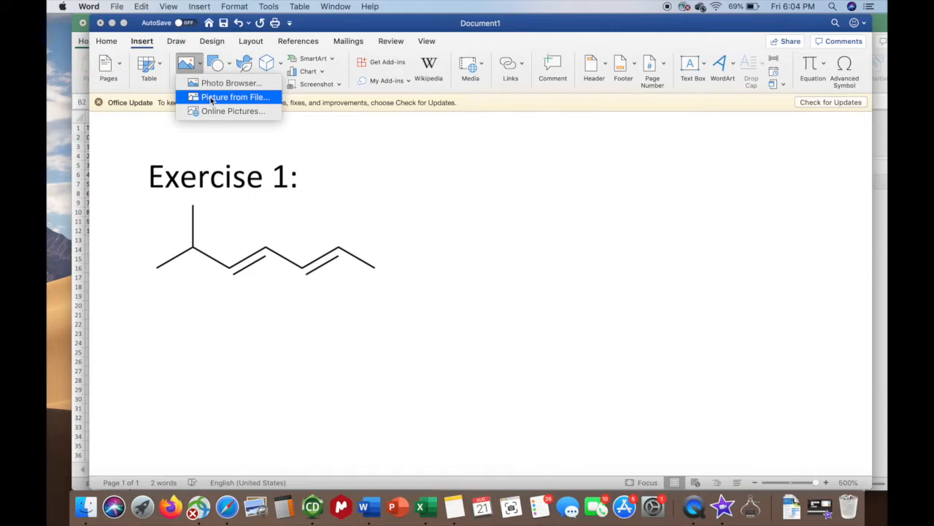
click(211, 100)
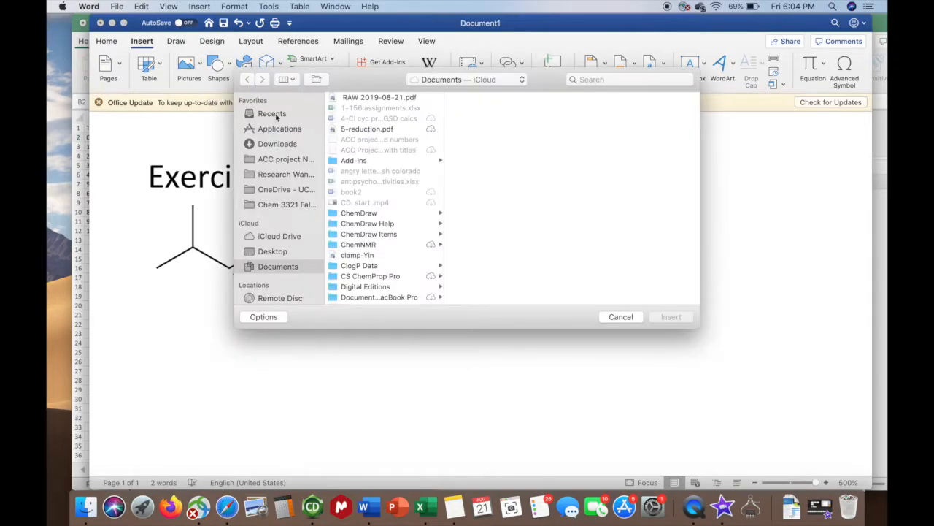
click(420, 81)
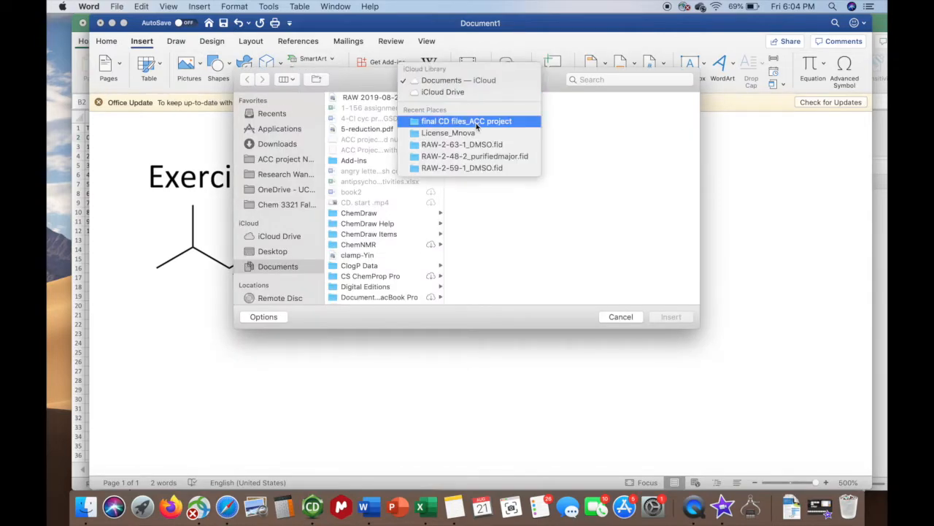
click(267, 215)
click(268, 208)
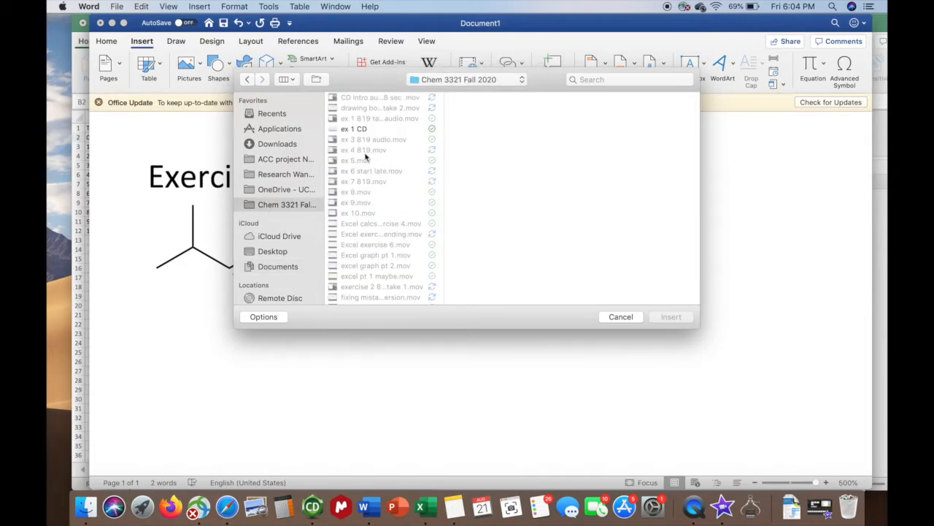
click(363, 130)
click(671, 317)
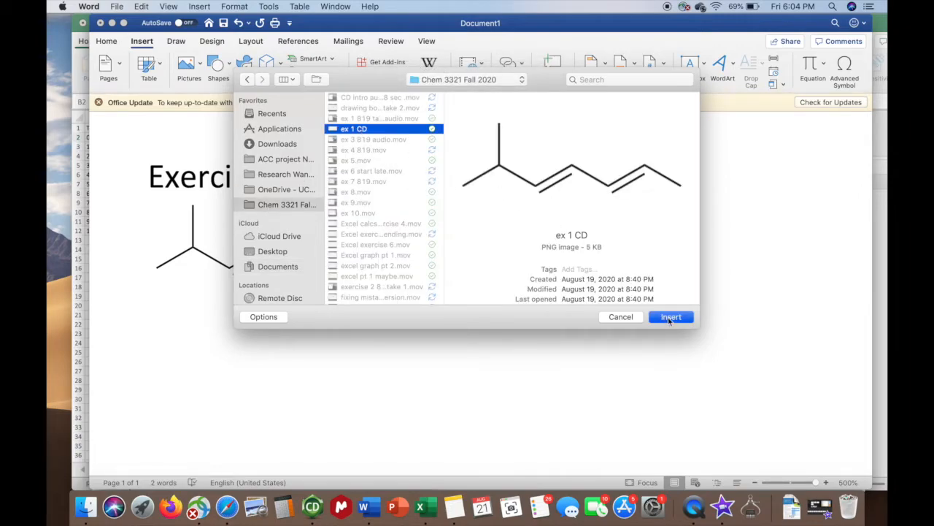
scroll(517, 244, up, 1)
scroll(558, 311, up, 1)
scroll(519, 297, down, 2)
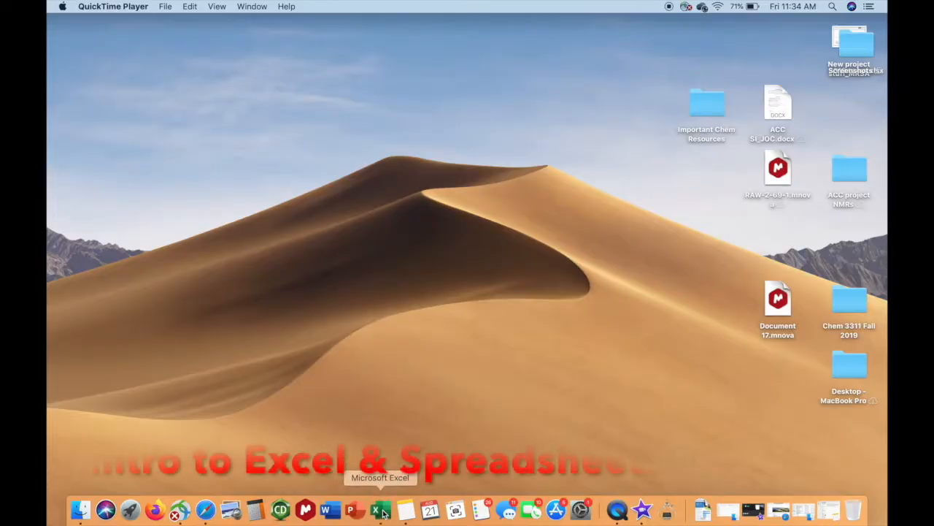
Switch to Excel, create a blank workbook and enter the header Time (min) in cell A1
click(380, 510)
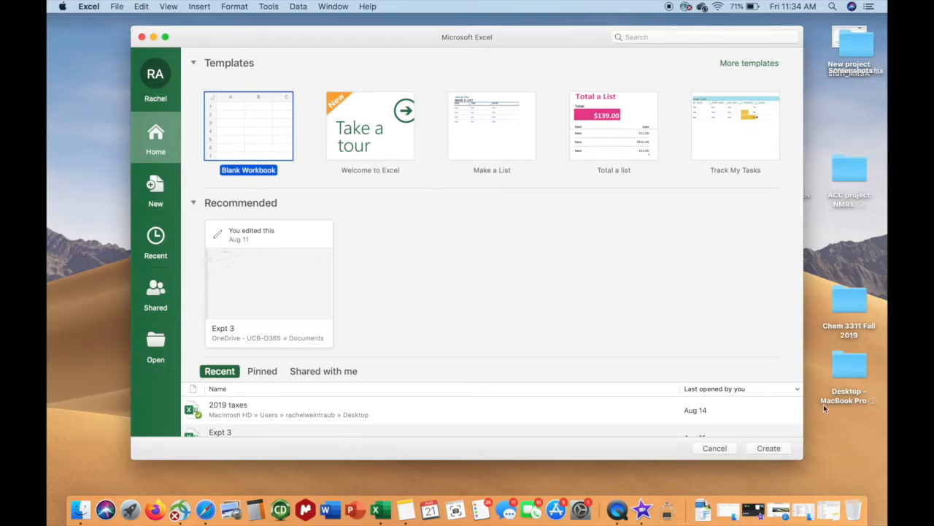
click(777, 450)
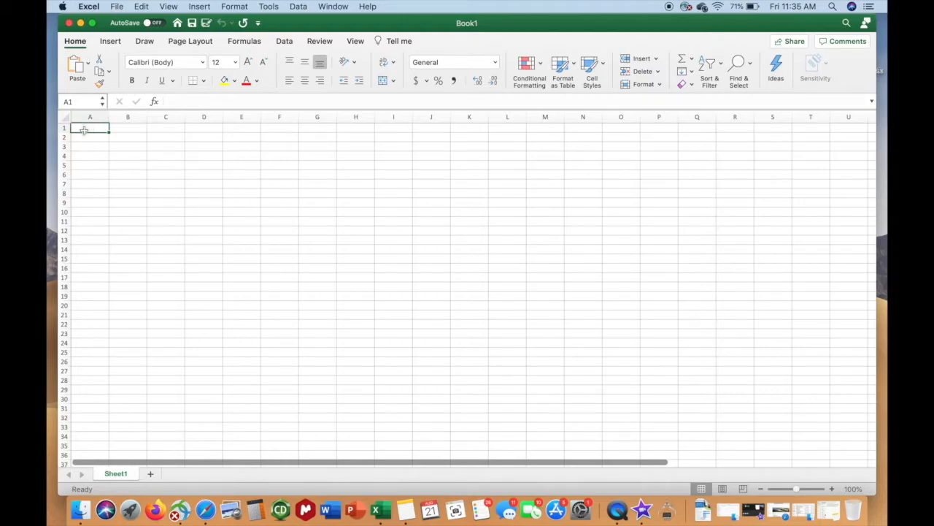
click(116, 154)
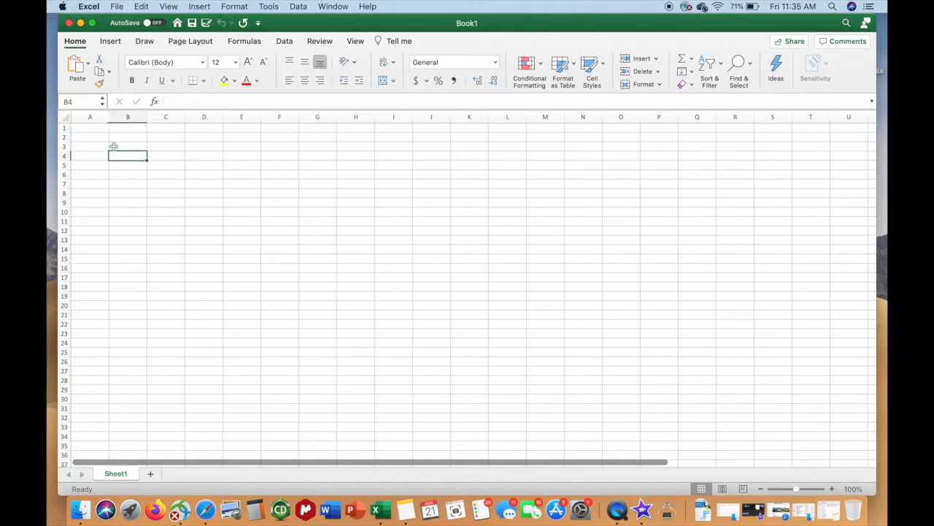
click(86, 128)
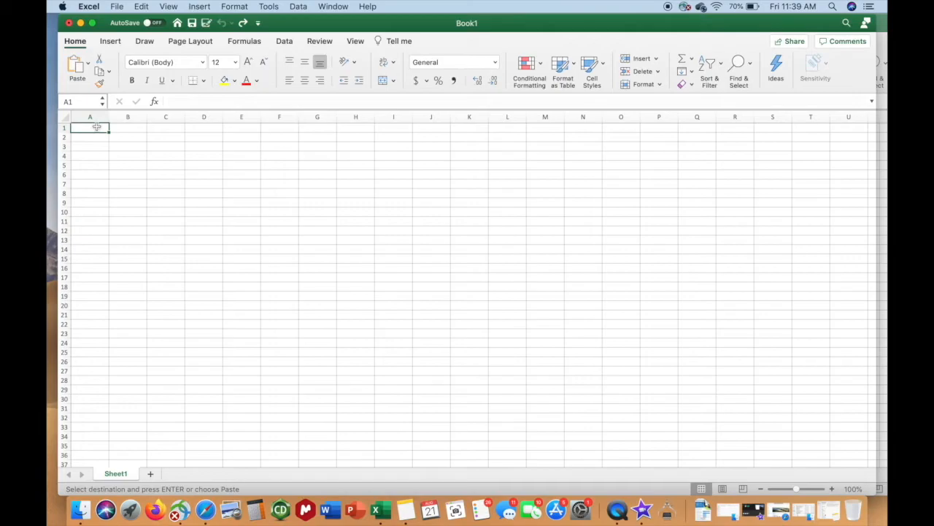
text(Time (min)
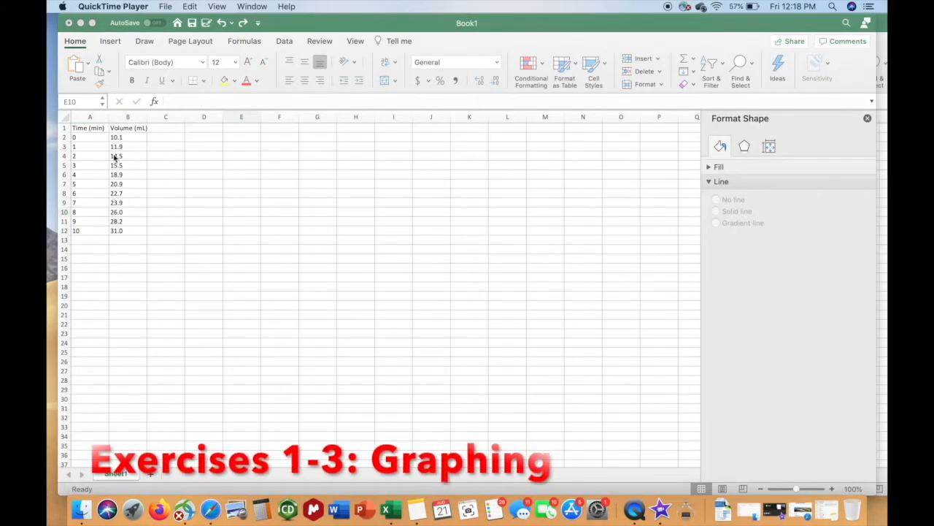
Widen column B to fit the Volume (mL) header
click(148, 119)
click(129, 146)
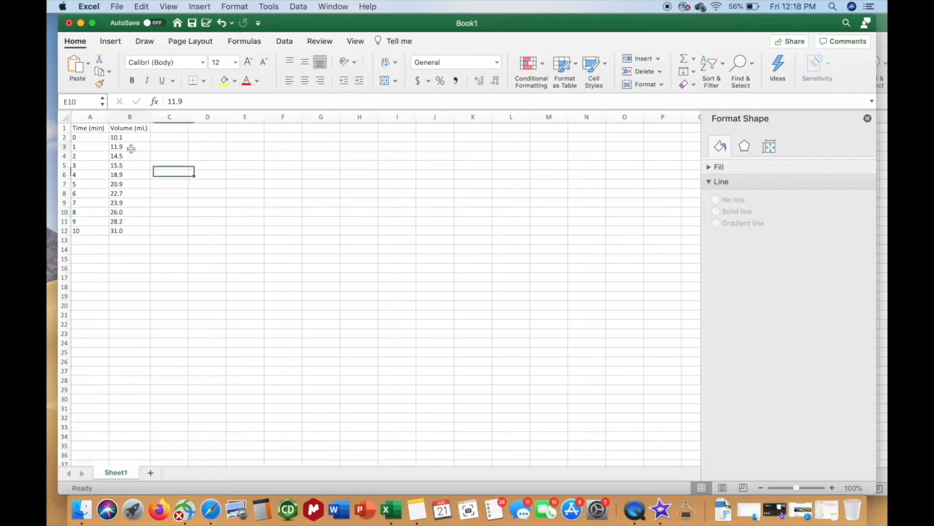
Insert a markers-only scatter chart of the data in A2:B12 and move it directly below the data table
click(87, 138)
drag(87, 137, 129, 229)
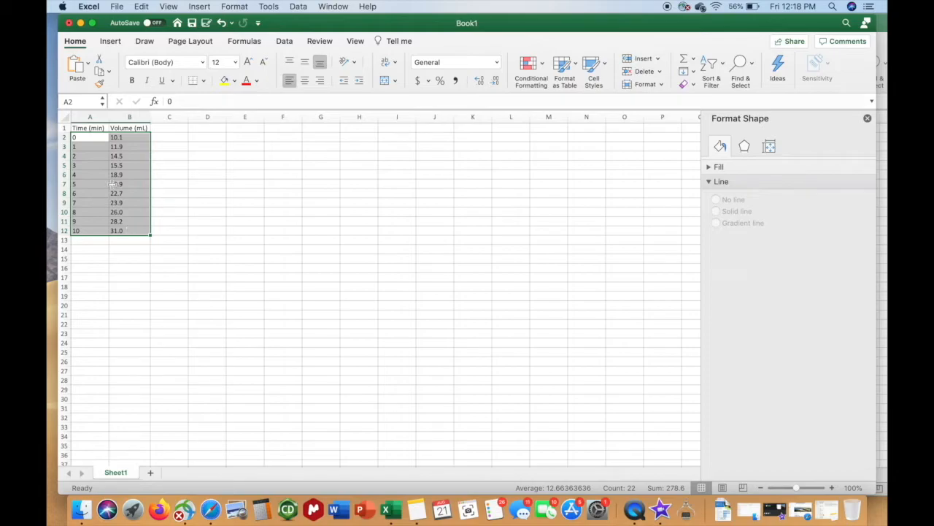
click(198, 7)
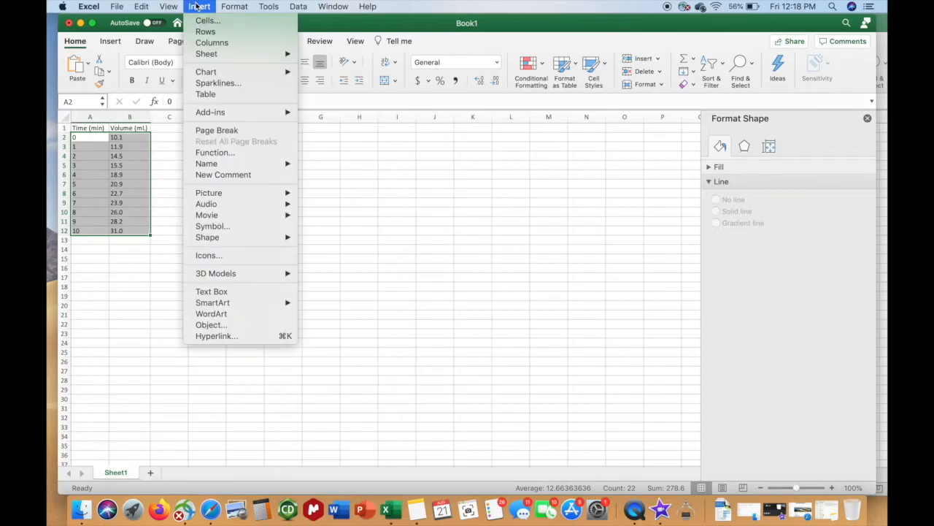
mouse_move(257, 73)
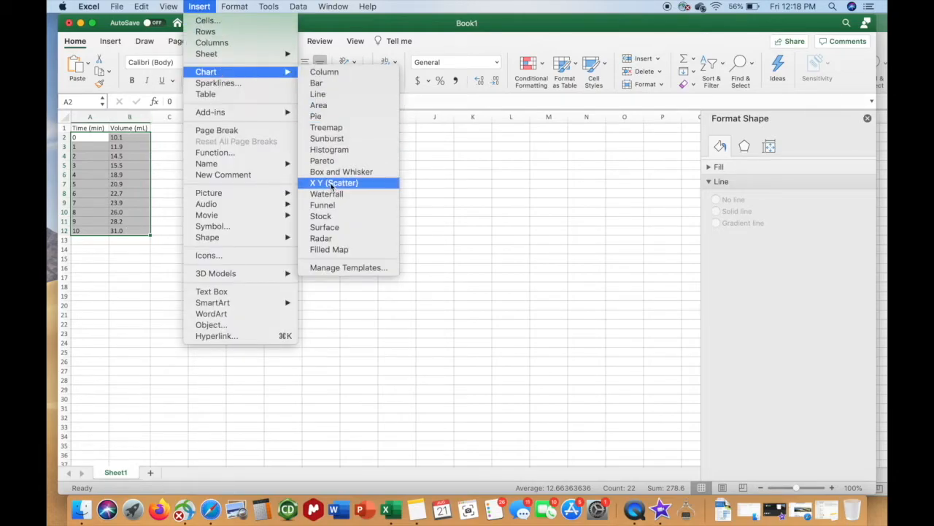
click(496, 188)
click(110, 41)
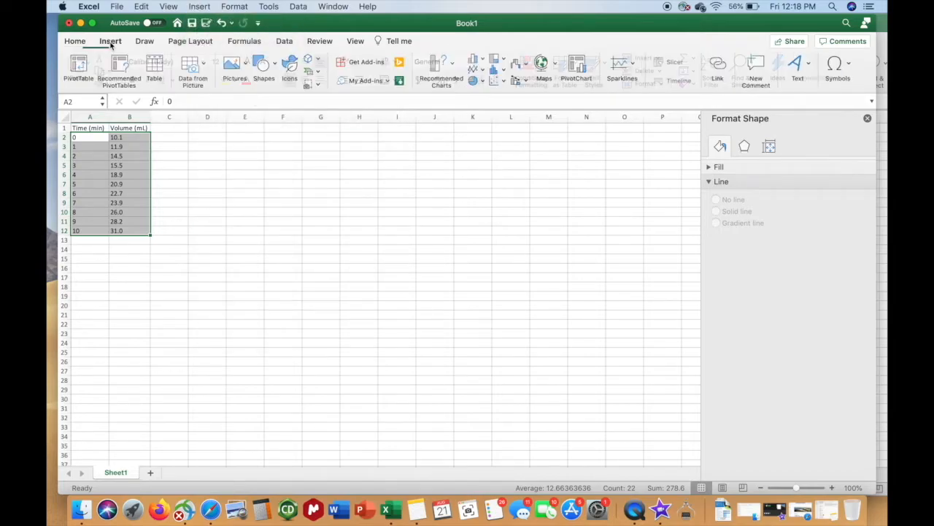
click(498, 79)
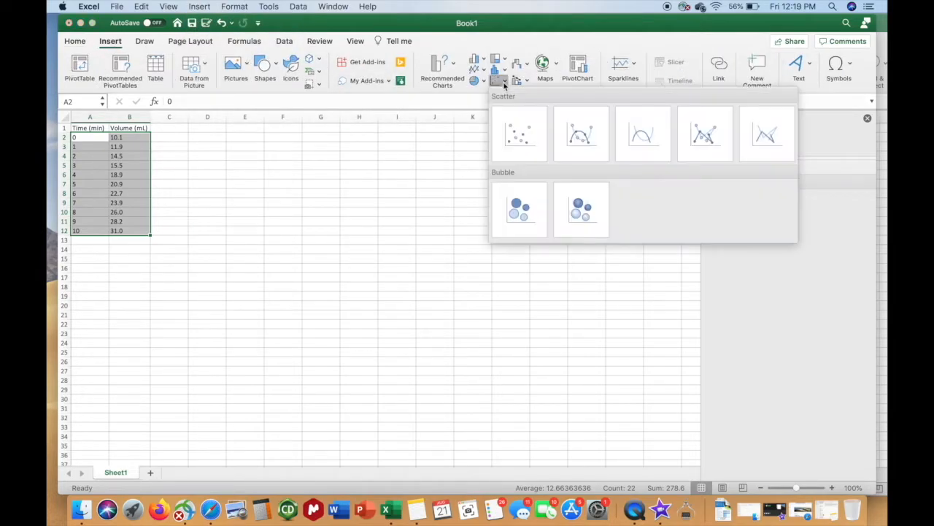
click(521, 130)
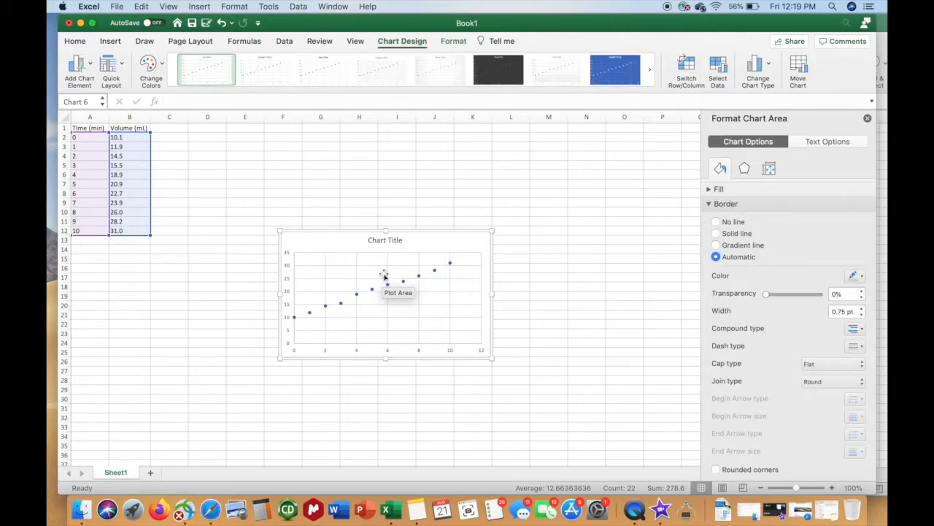
drag(345, 241, 136, 259)
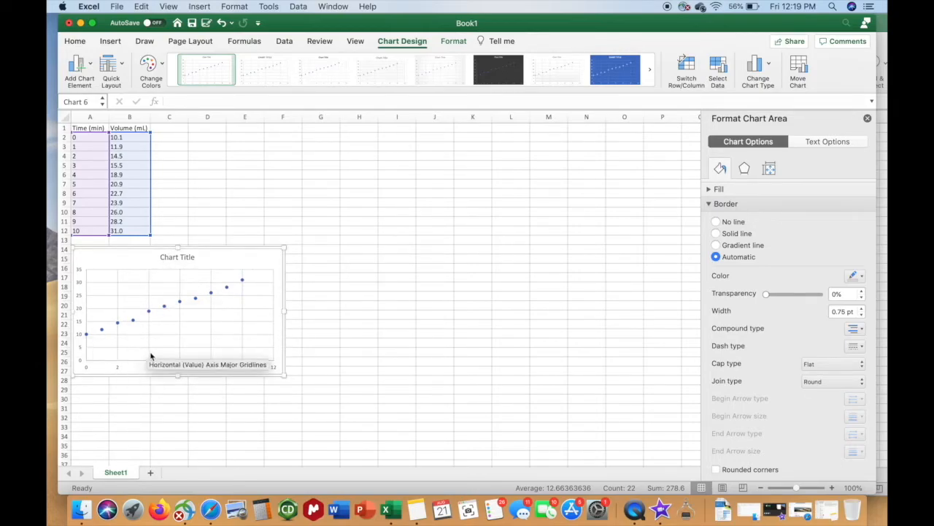
Add a primary horizontal and a primary vertical axis title to the scatter chart
click(196, 318)
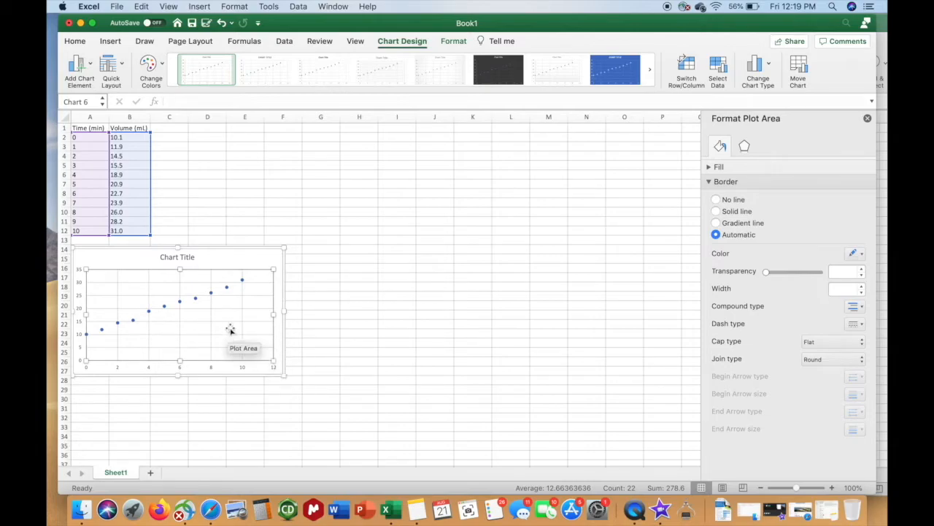
click(90, 67)
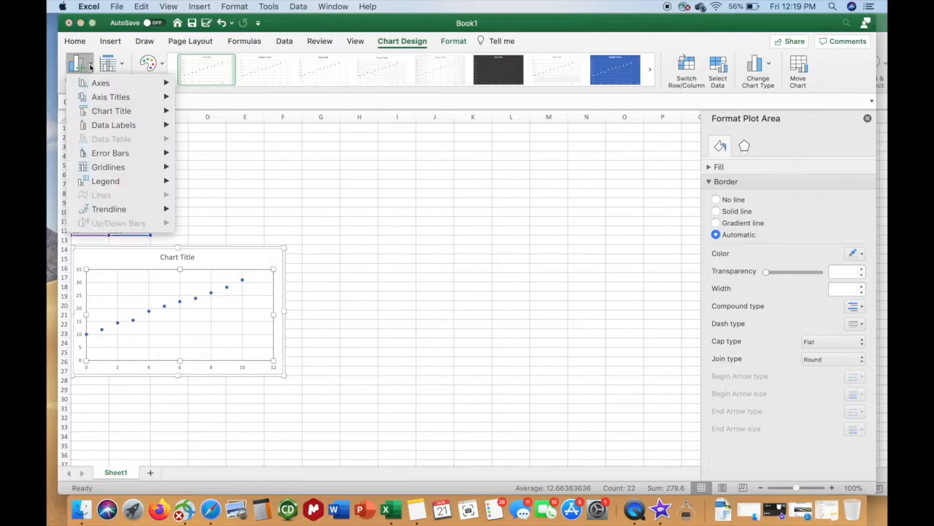
mouse_move(114, 101)
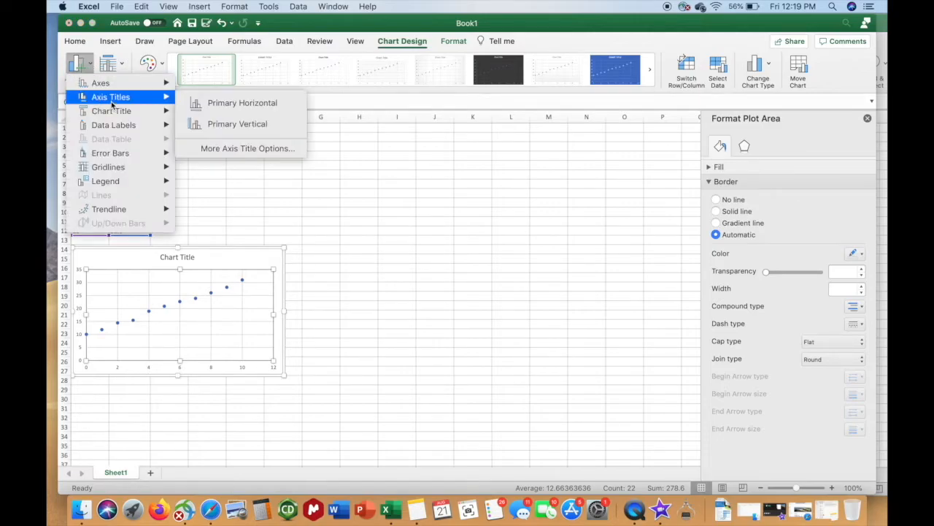
click(246, 108)
click(80, 65)
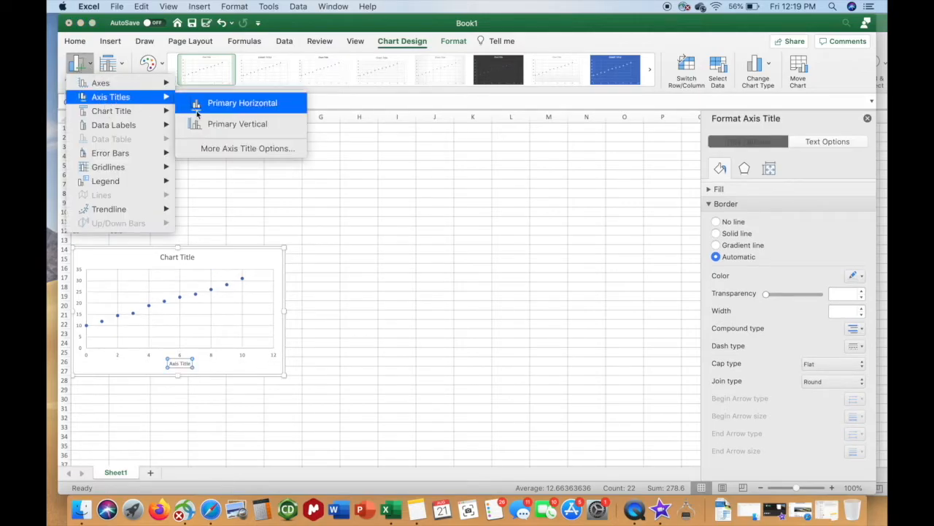
click(235, 124)
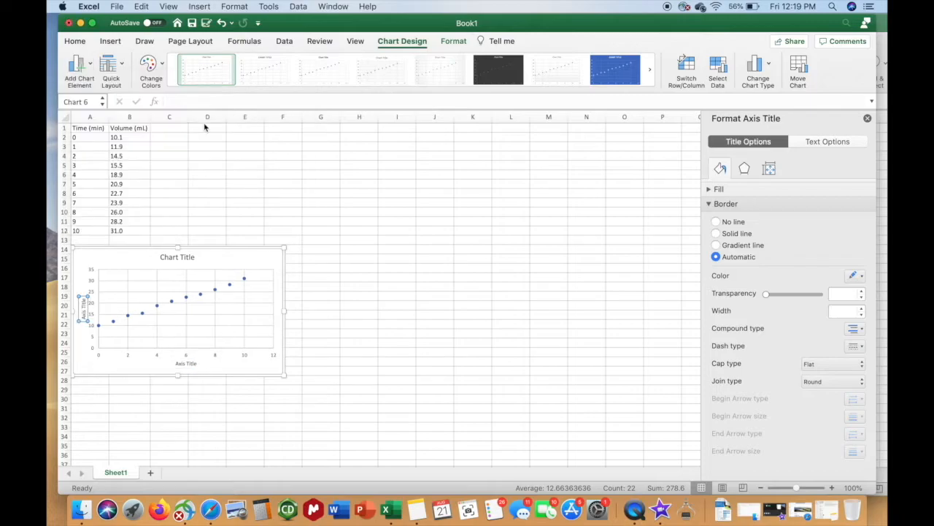
Replace the placeholder chart title with Volume vs. Time
click(186, 258)
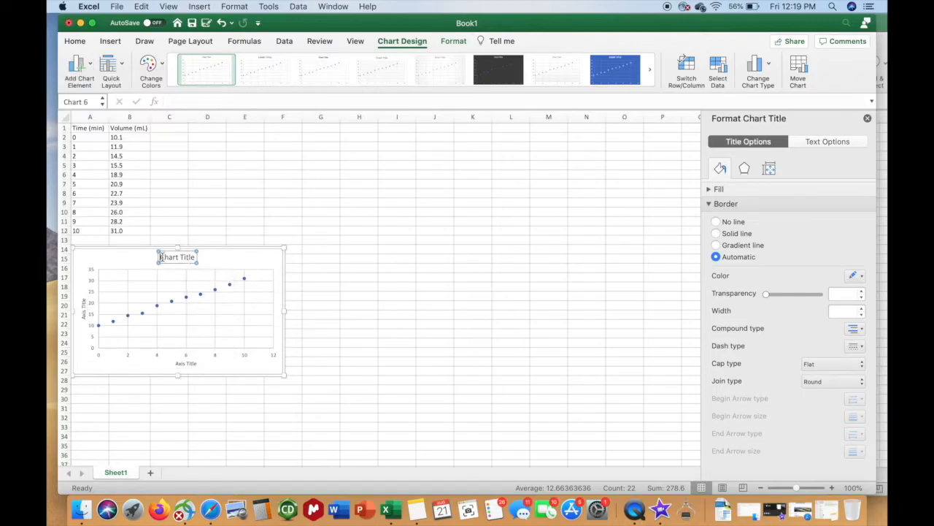
drag(162, 258, 194, 260)
text(Vol)
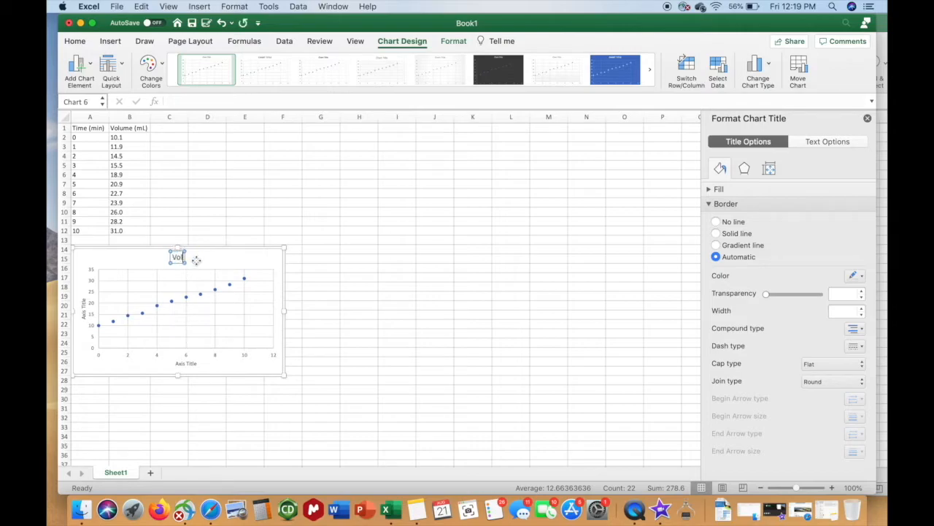
text(ume vs. Time)
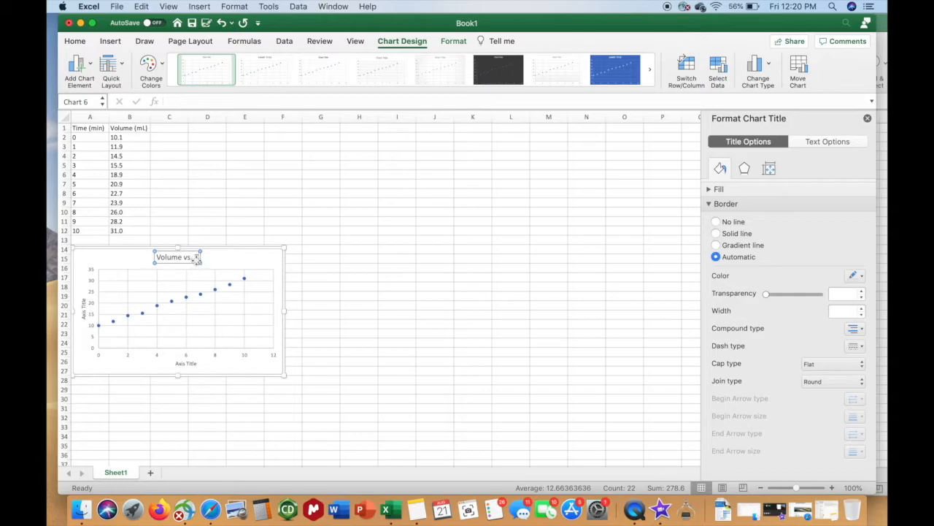
Title the chart's horizontal axis Time (min) and its vertical axis Volume (mL)
click(185, 364)
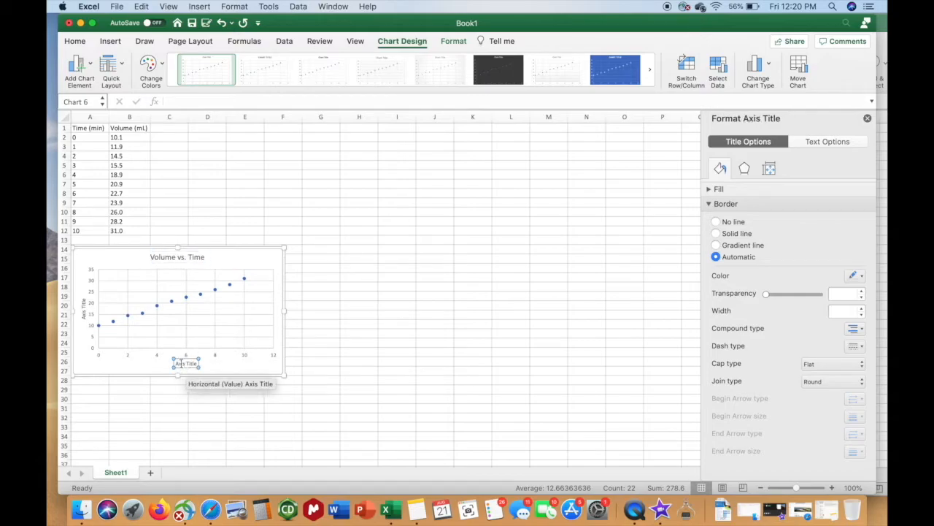
drag(188, 364, 205, 364)
key(BackSpace)
text(Time (min))
click(133, 364)
click(84, 317)
text(Volume)
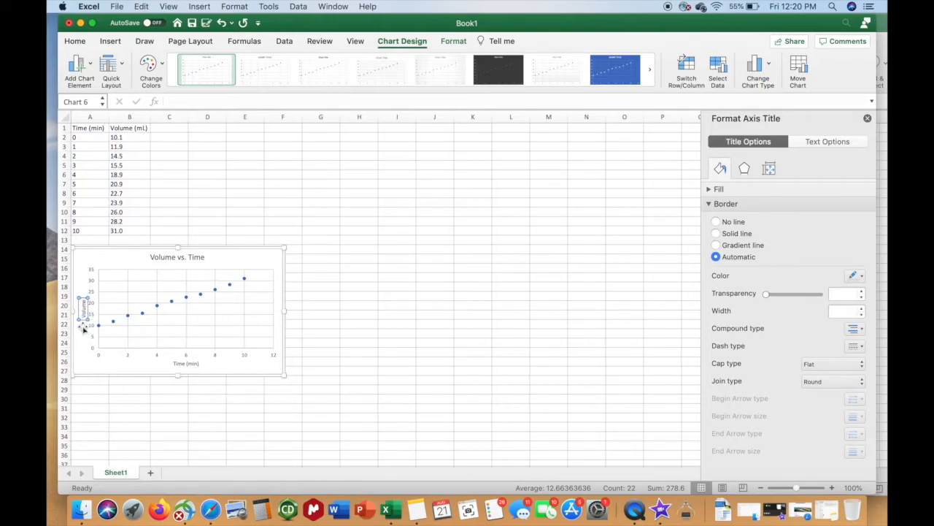
text( (mL))
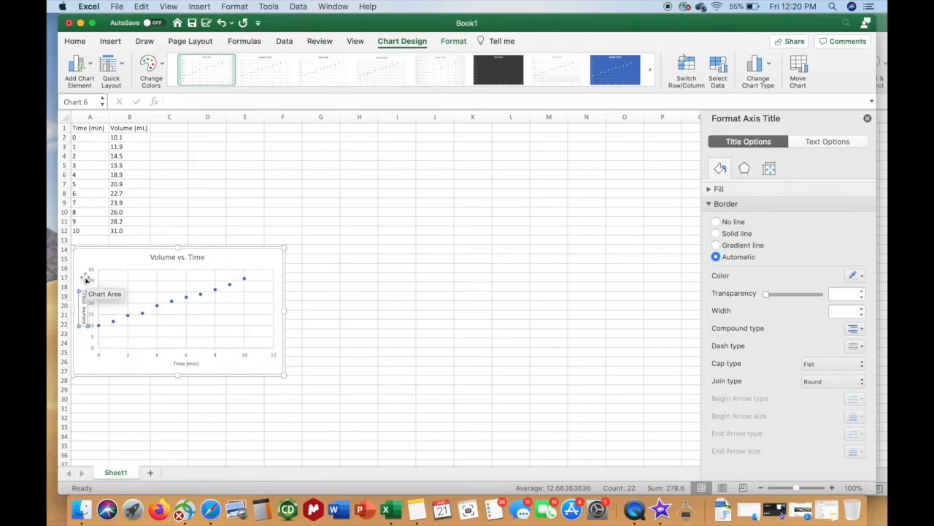
click(100, 340)
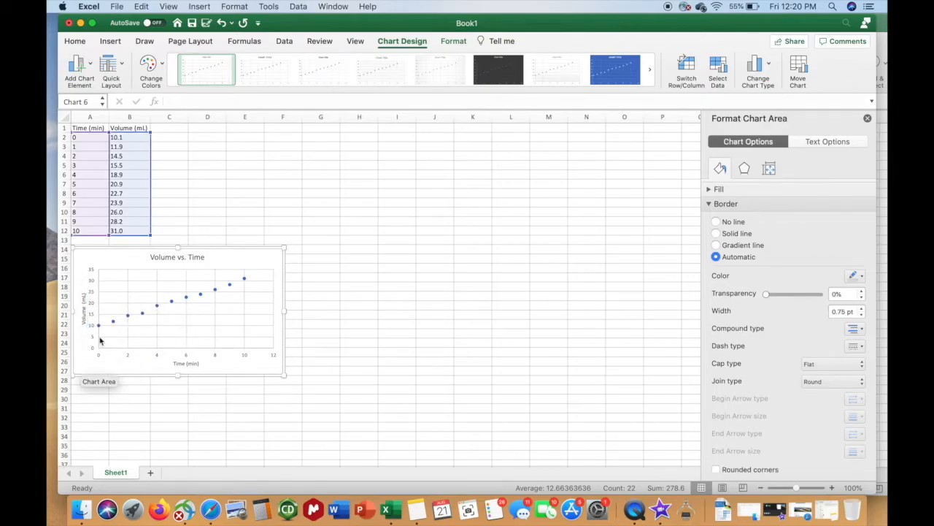
click(143, 314)
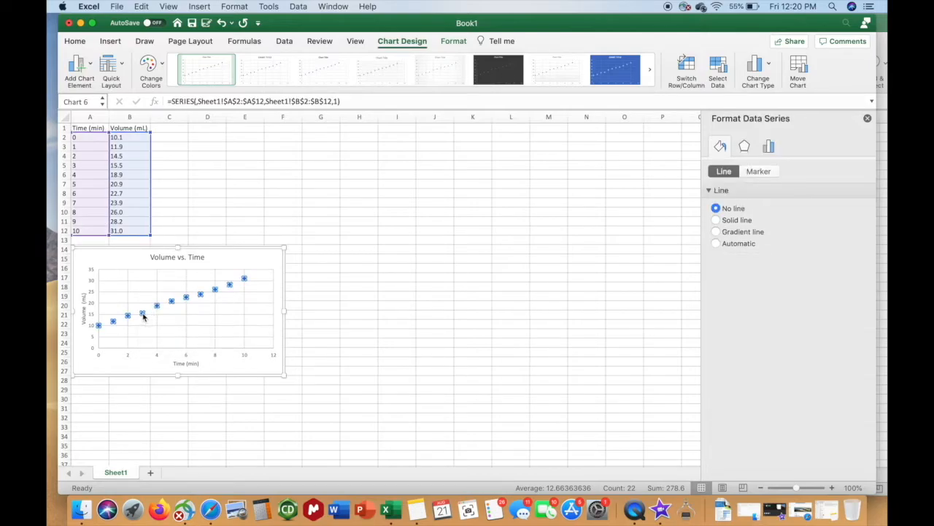
right_click(142, 313)
click(161, 327)
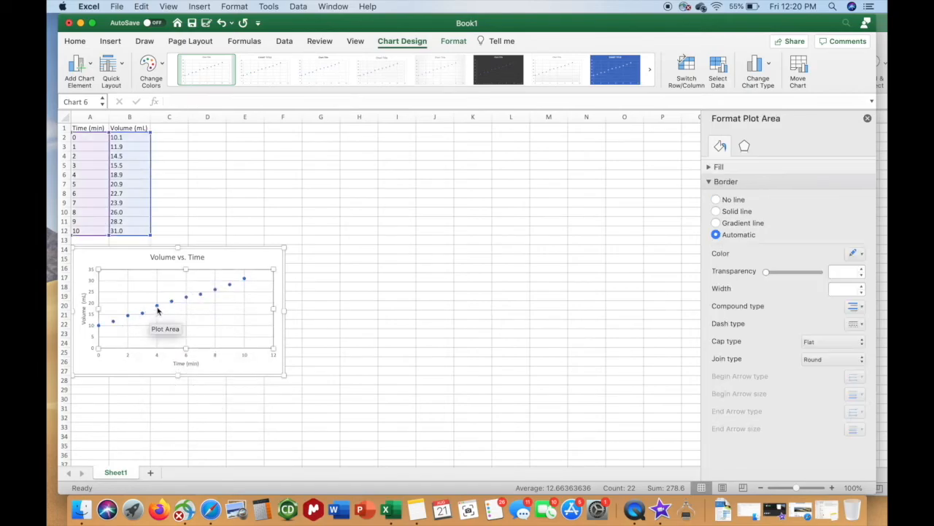
click(158, 309)
right_click(159, 309)
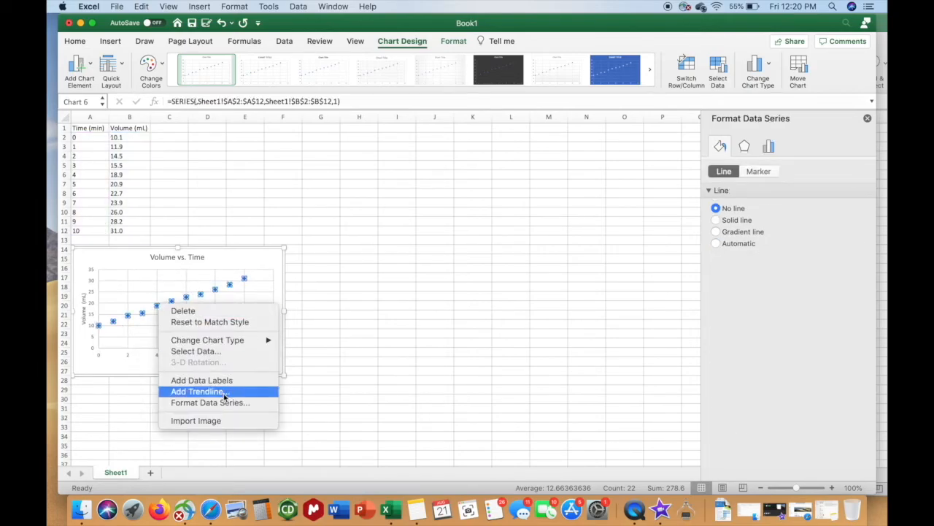
click(131, 281)
Add a linear trendline to the data points of the Volume vs. Time chart
click(131, 281)
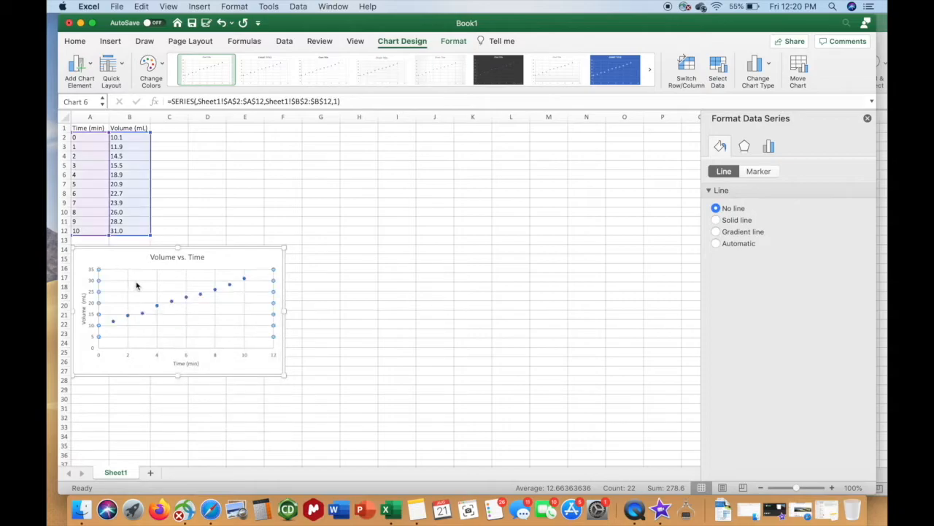
click(80, 69)
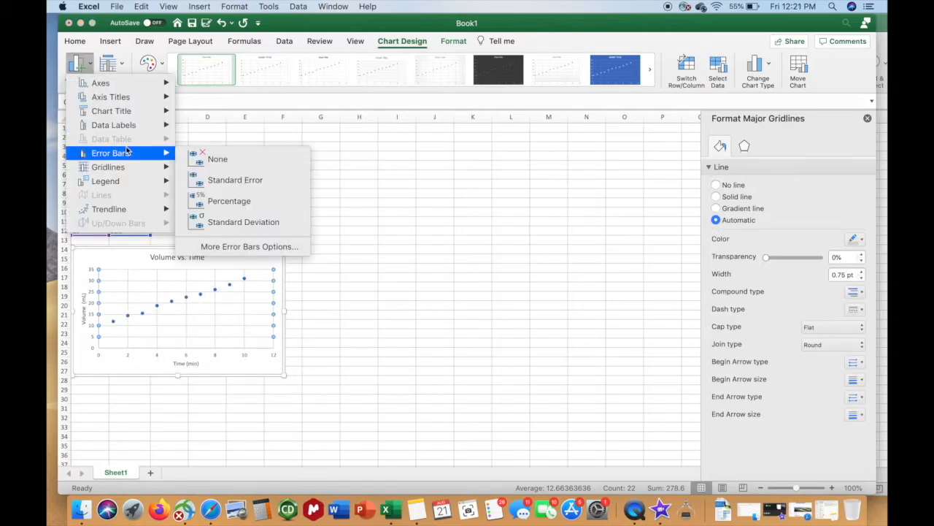
mouse_move(134, 213)
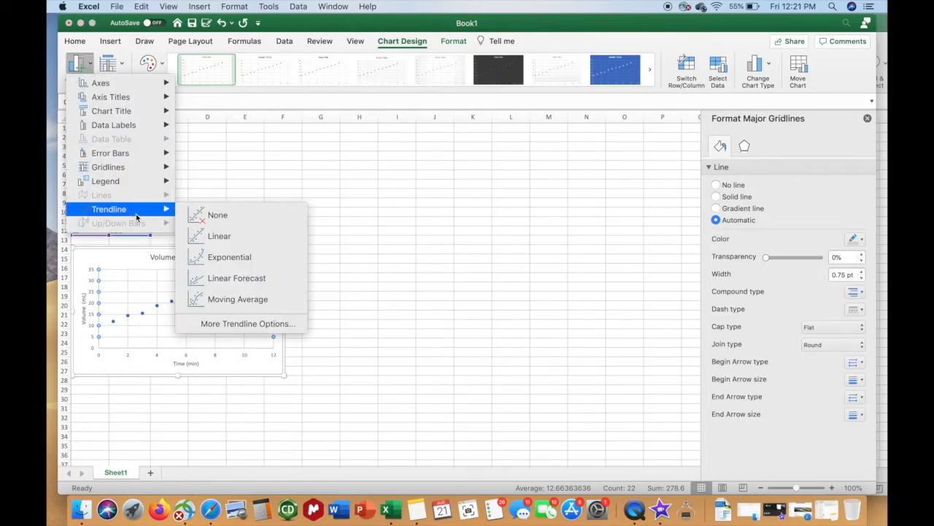
click(214, 237)
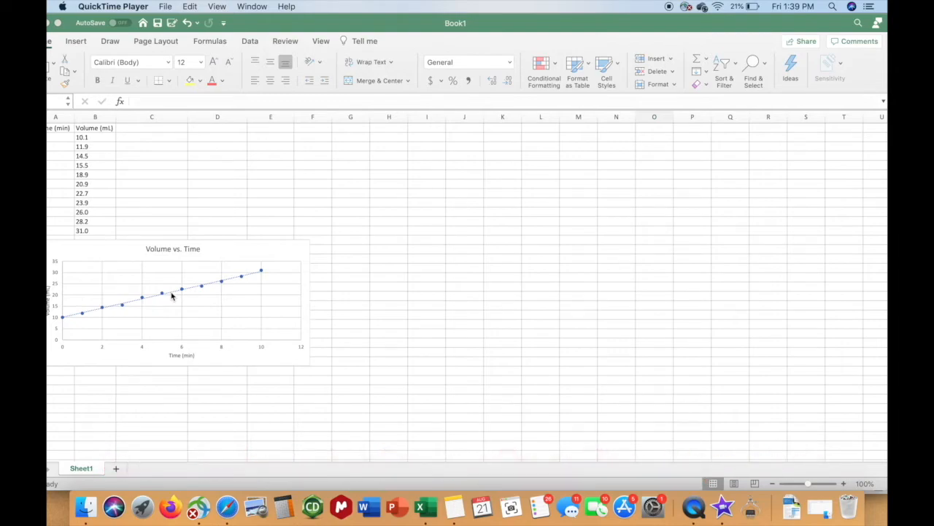
Open the trendline's format options and turn on displaying its equation on the chart
right_click(172, 295)
click(198, 368)
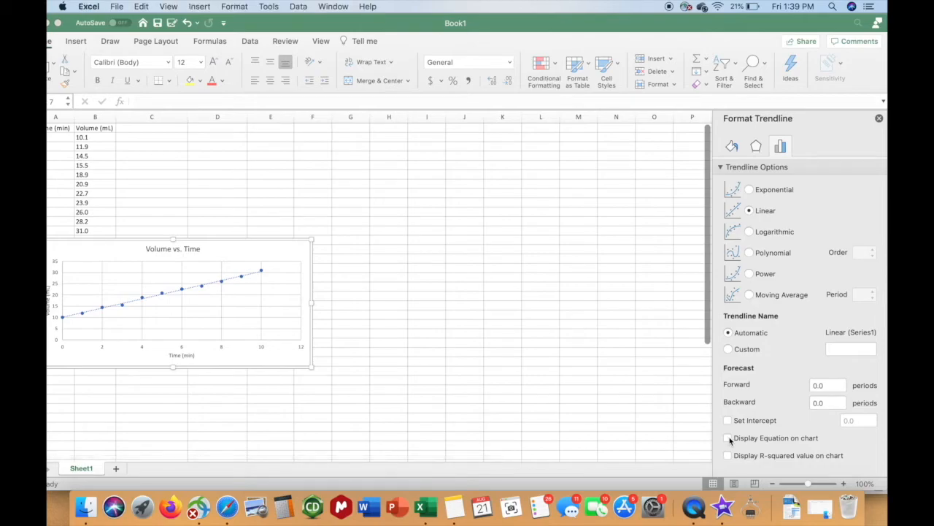
click(727, 438)
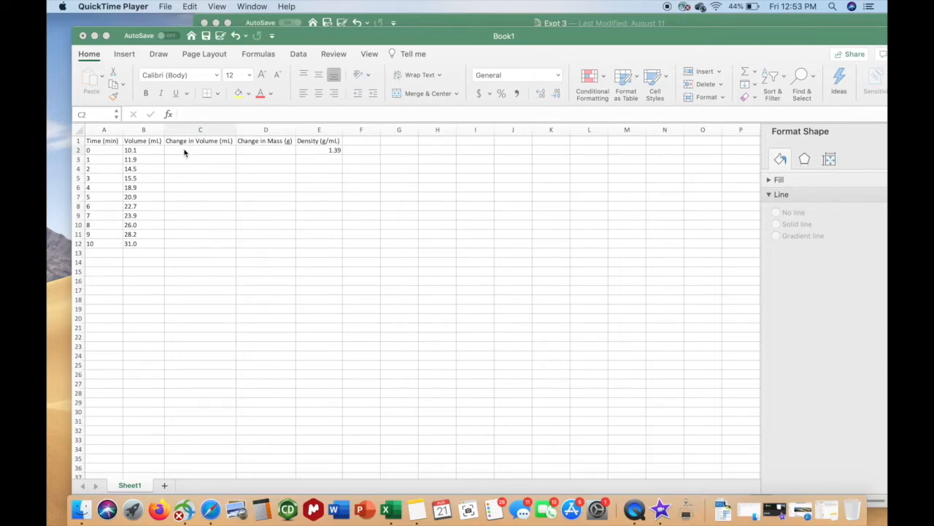
Enter =B2-$B$2 in cell C2 under Change in Volume (mL) and fill the formula down to C12
click(188, 156)
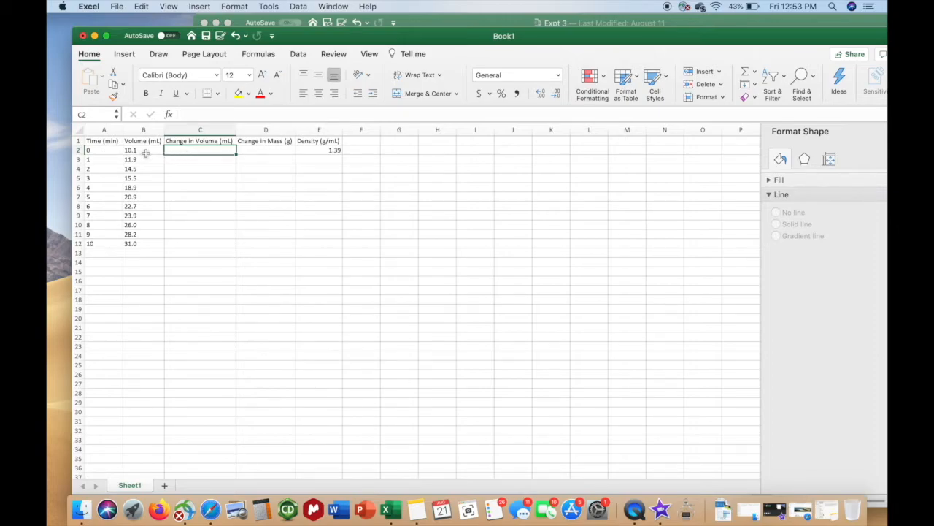
click(185, 160)
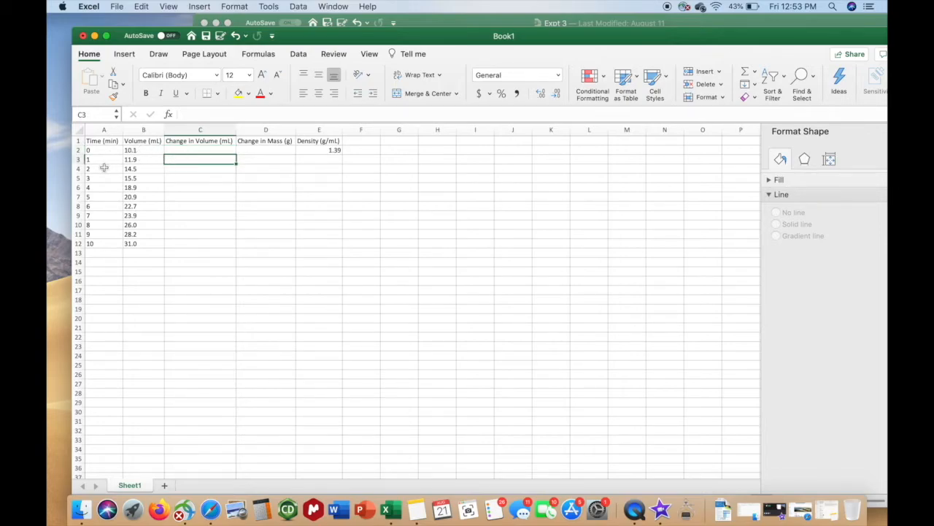
click(173, 150)
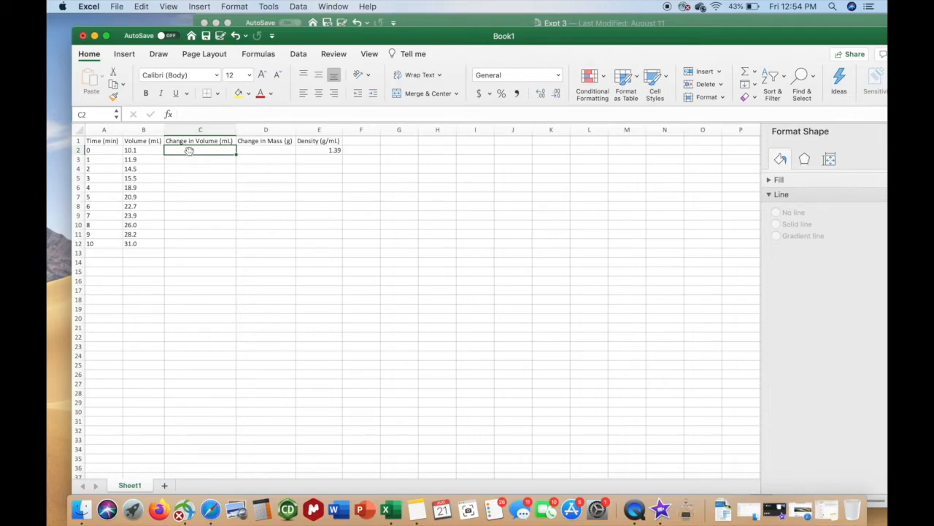
text(=)
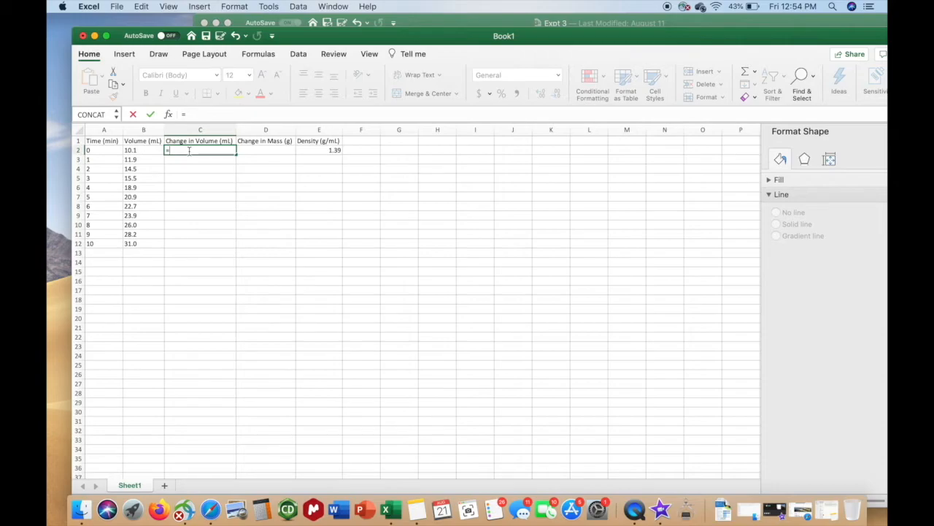
text(B2-)
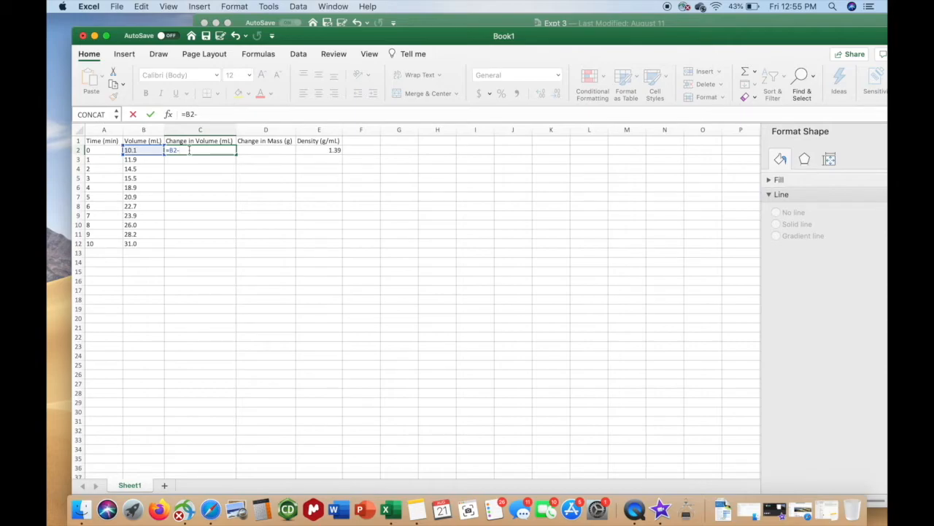
text($B)
text($2)
drag(236, 154, 236, 246)
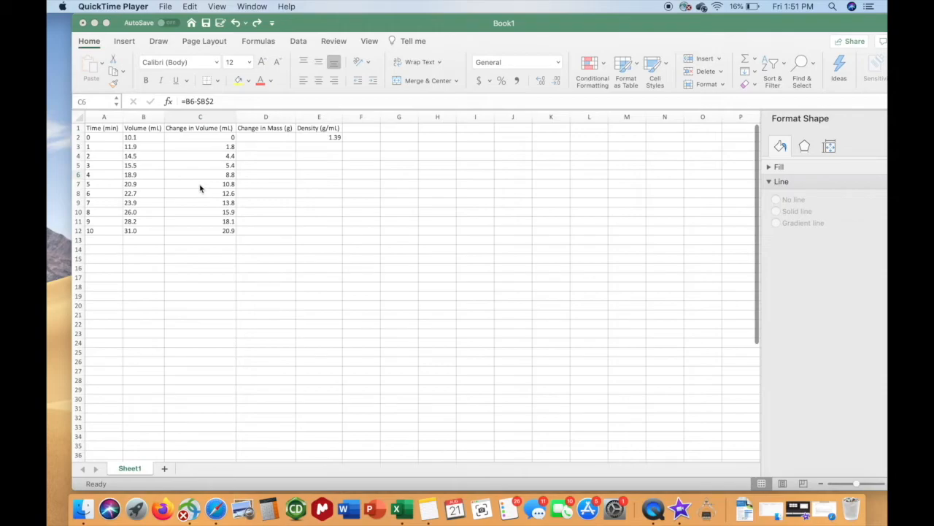
Check the formula in C6, test it by changing the initial volume in B2 to 5, and undo that change
click(200, 188)
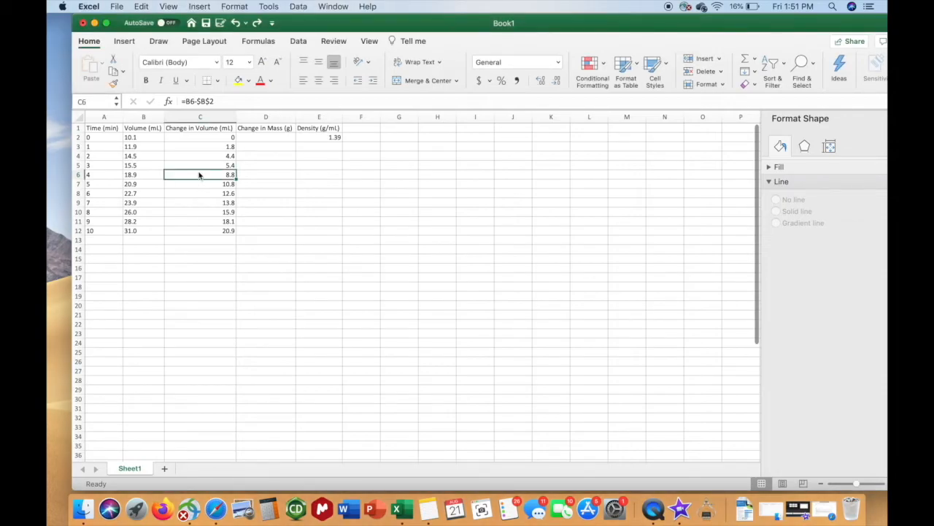
click(143, 175)
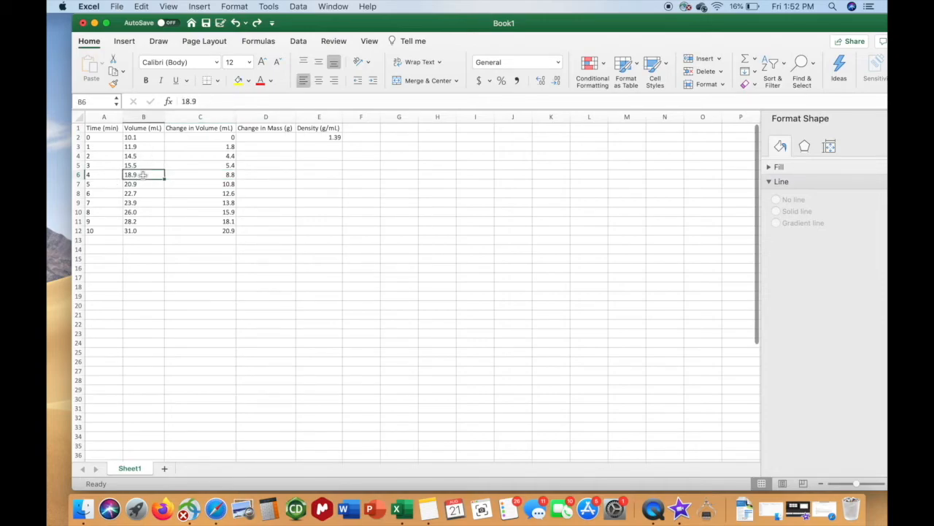
click(185, 176)
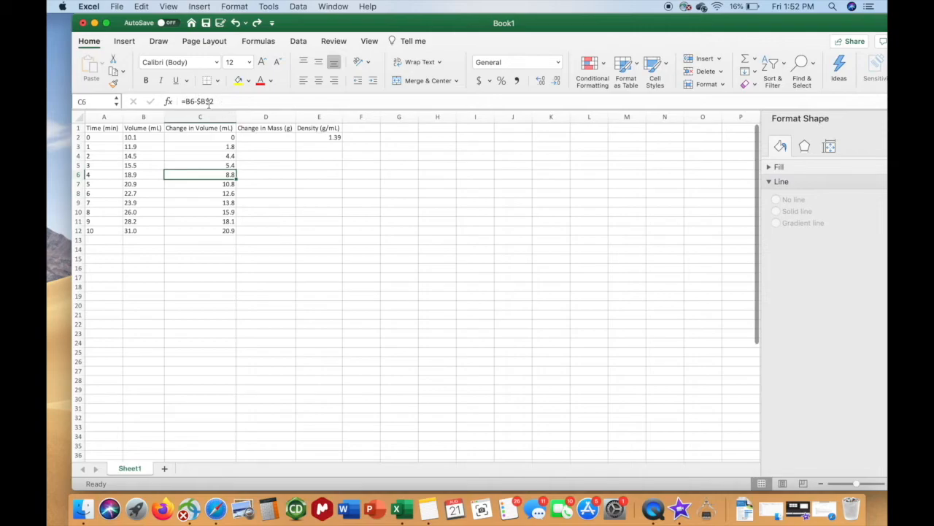
click(144, 137)
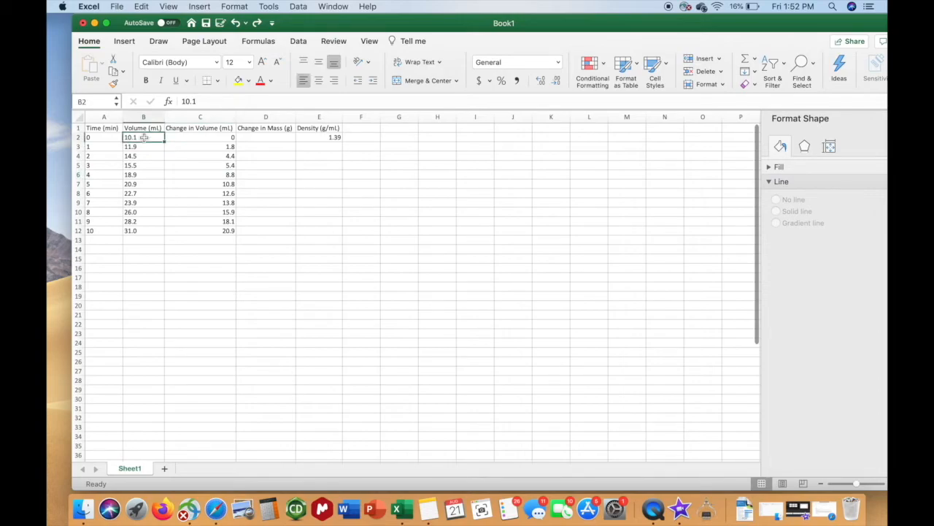
text(5)
key(Return)
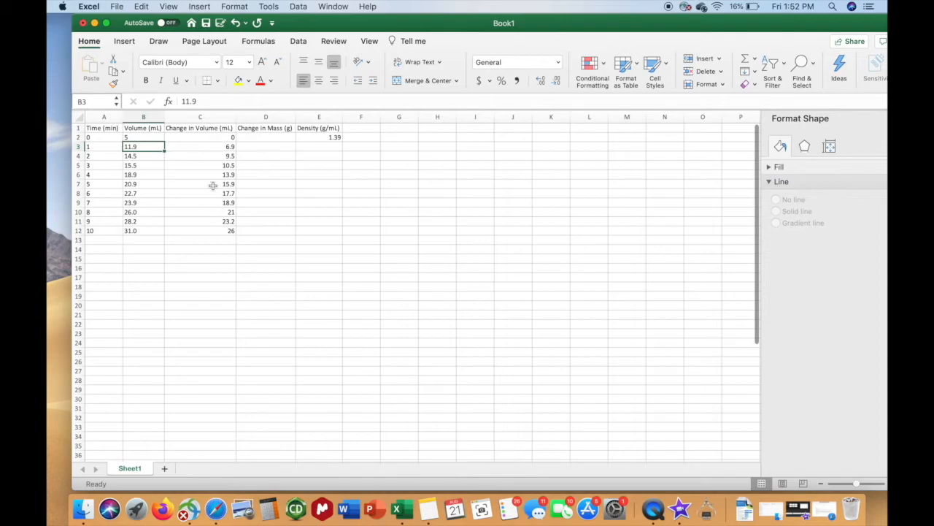
click(235, 23)
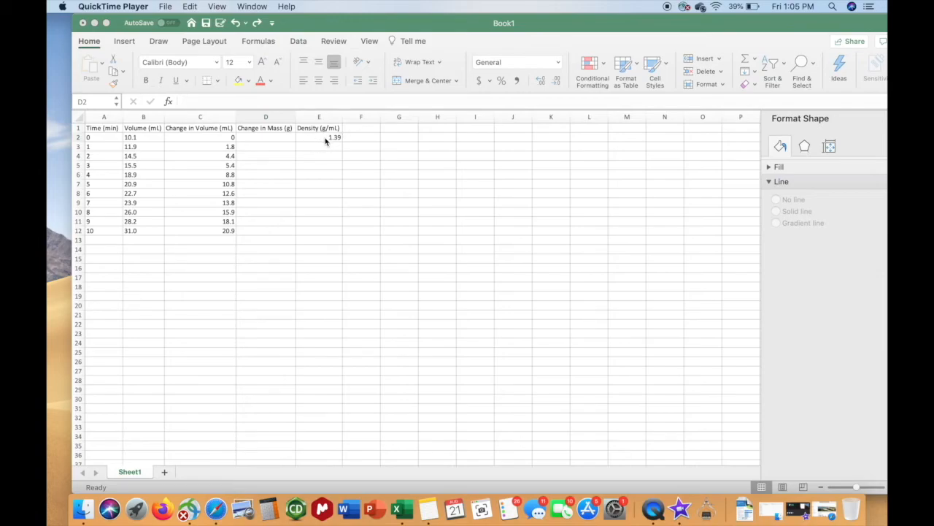
Enter =C2*$E$2 in cell D2 under Change in Mass (g) and fill the formula down to D12
click(253, 140)
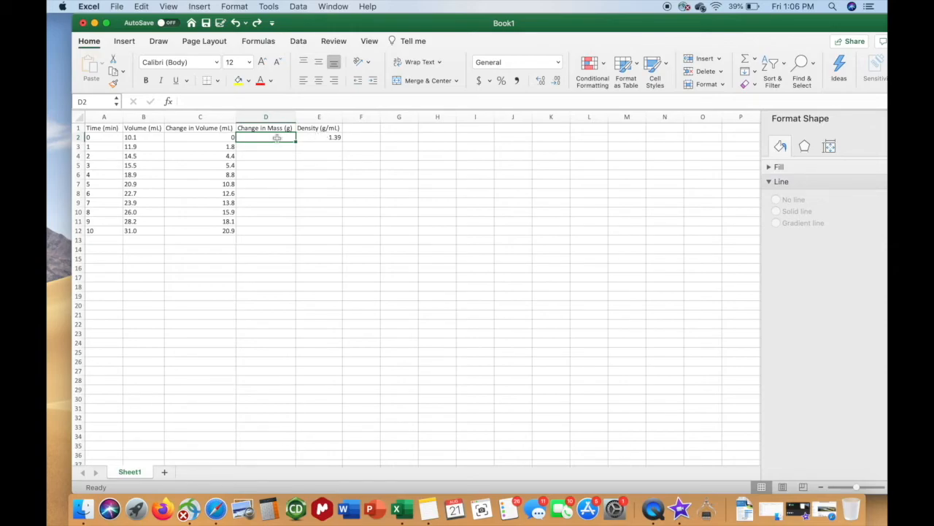
text(=)
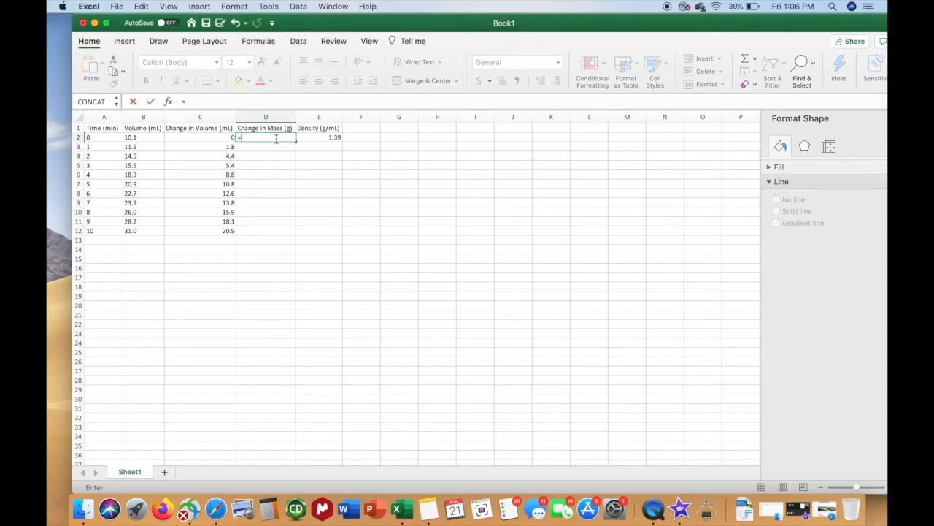
text(C2*)
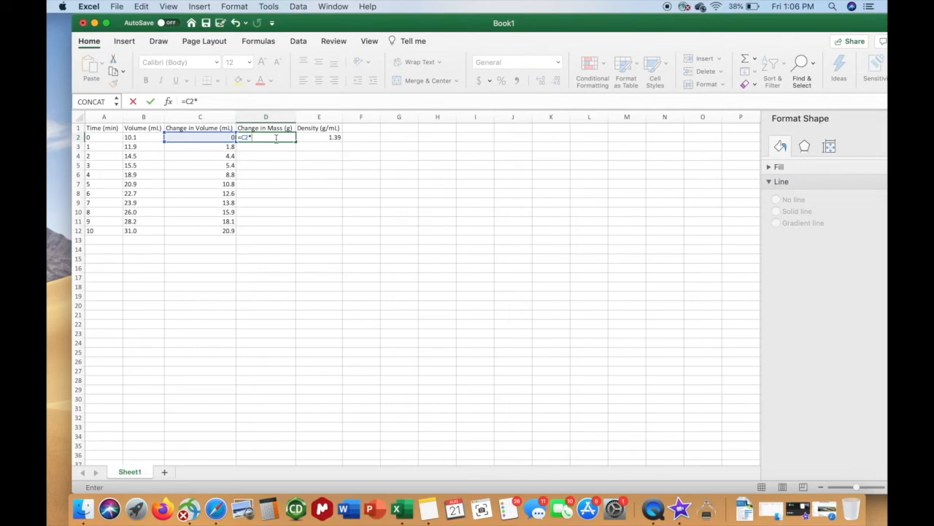
text(E$2)
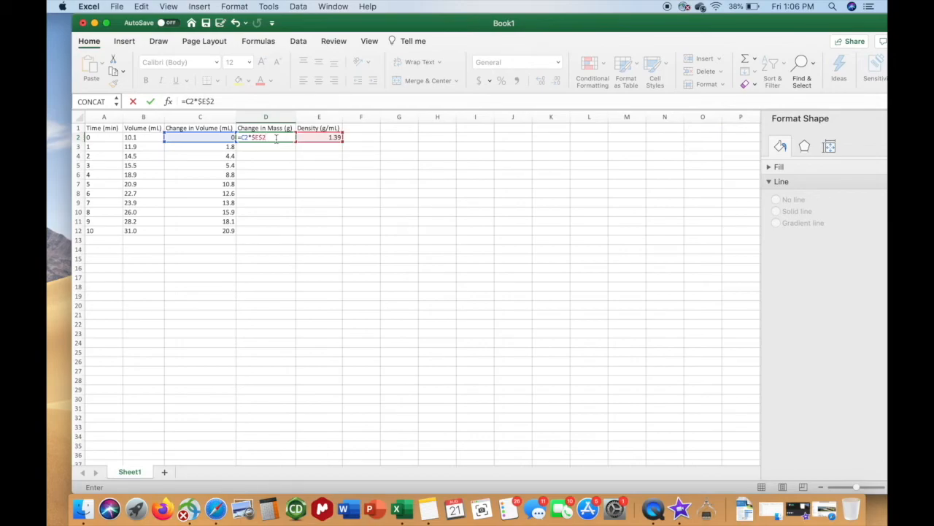
drag(295, 144, 294, 235)
click(288, 140)
click(265, 213)
click(262, 140)
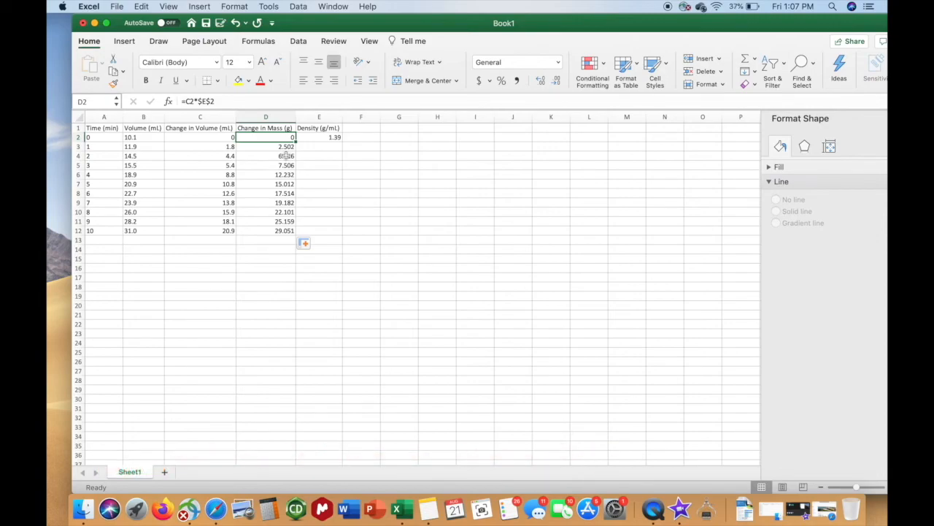
Open the cell formatting options for the Change in Mass values in D2:D12 and set their horizontal alignment to Center
drag(295, 142, 292, 232)
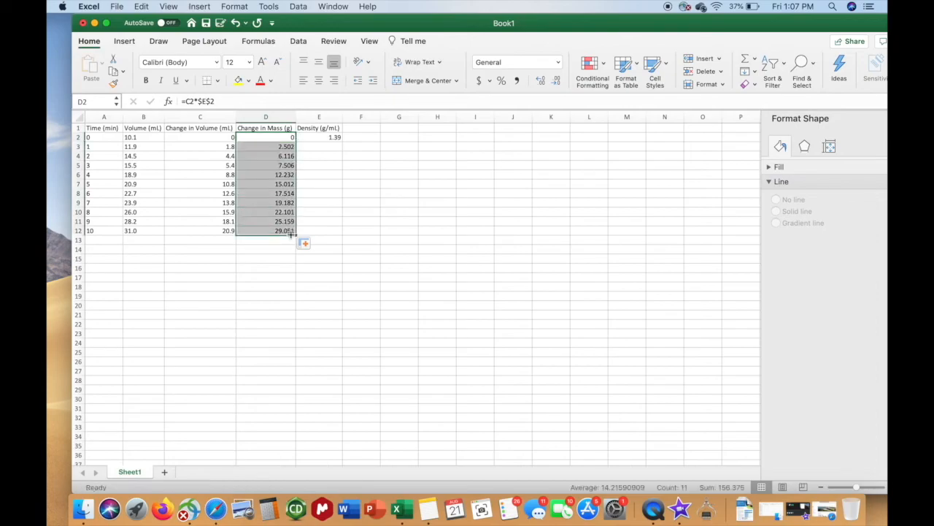
right_click(278, 188)
click(325, 369)
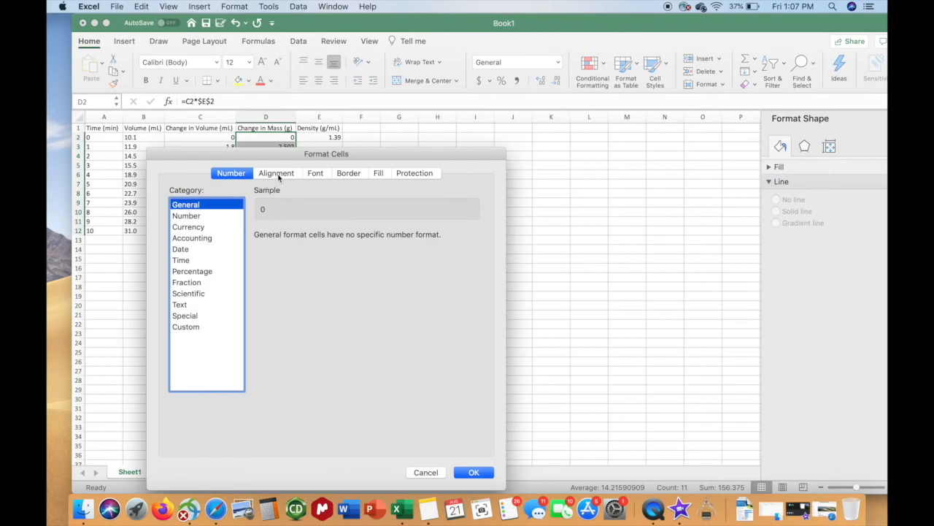
click(278, 175)
click(280, 209)
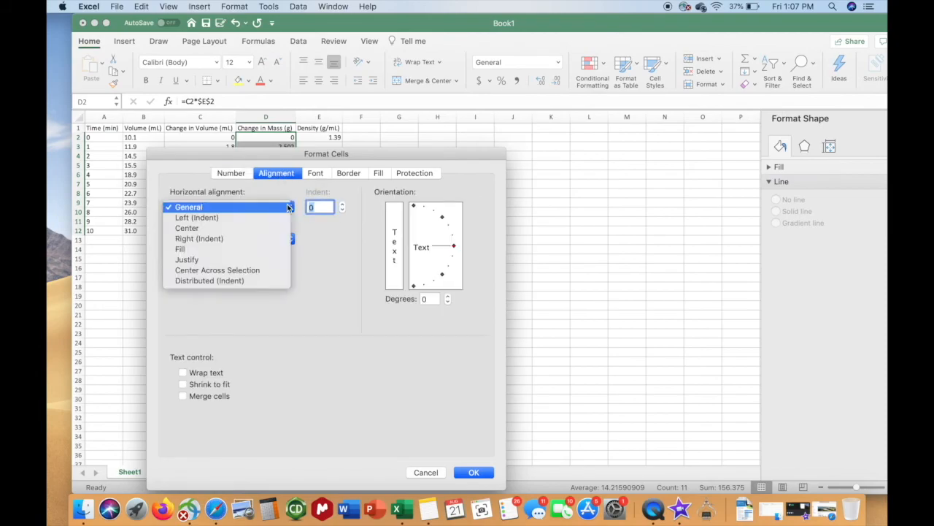
click(281, 228)
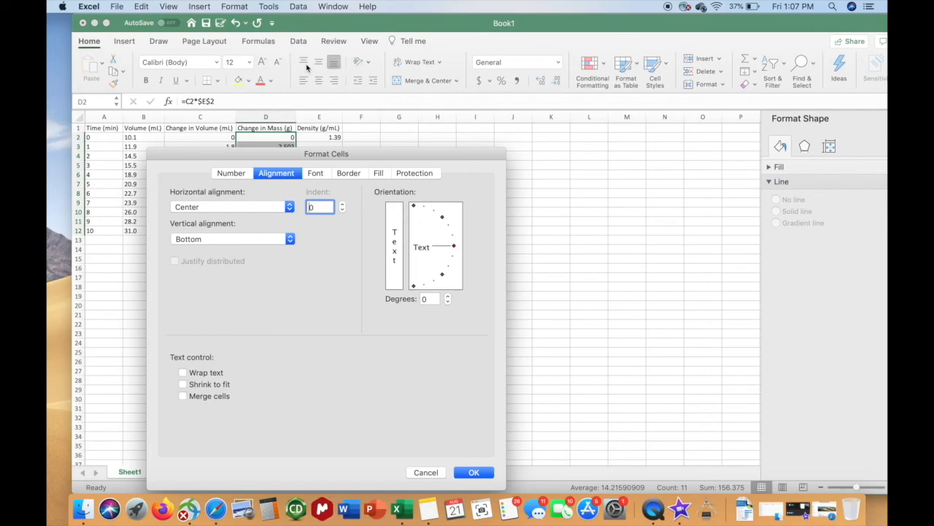
Look through the font, border and fill formatting options for the selected cells
click(315, 173)
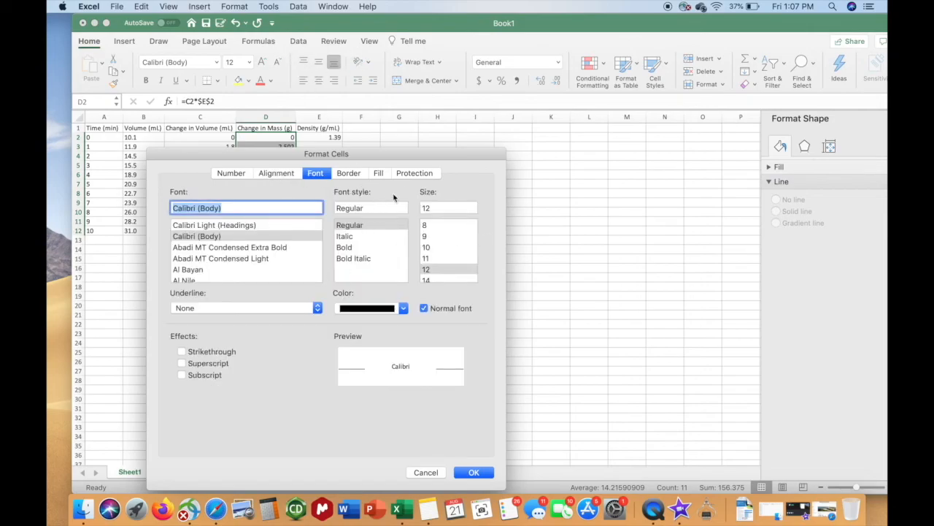
click(361, 176)
click(380, 173)
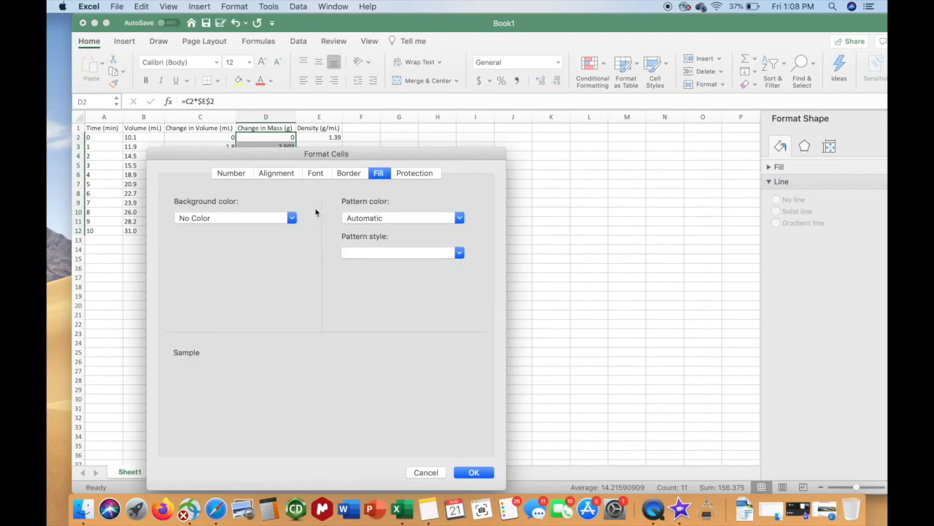
Format the Change in Mass values in D2:D12 as Number with 2 decimal places and apply the cell formatting
click(231, 173)
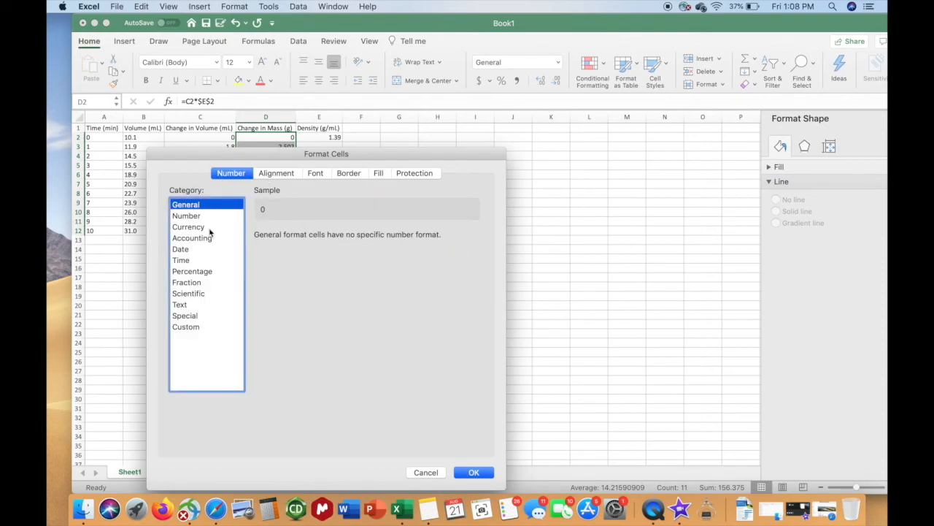
drag(184, 158, 269, 123)
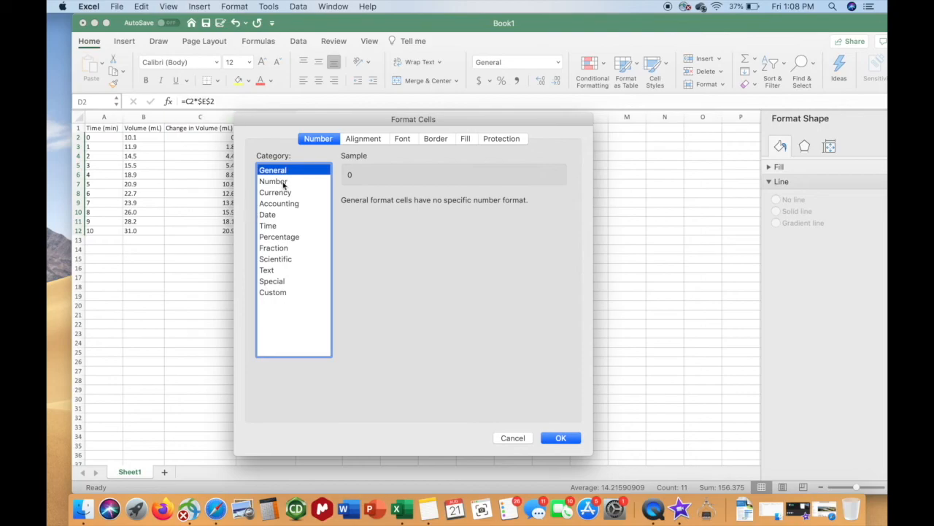
drag(262, 119, 385, 111)
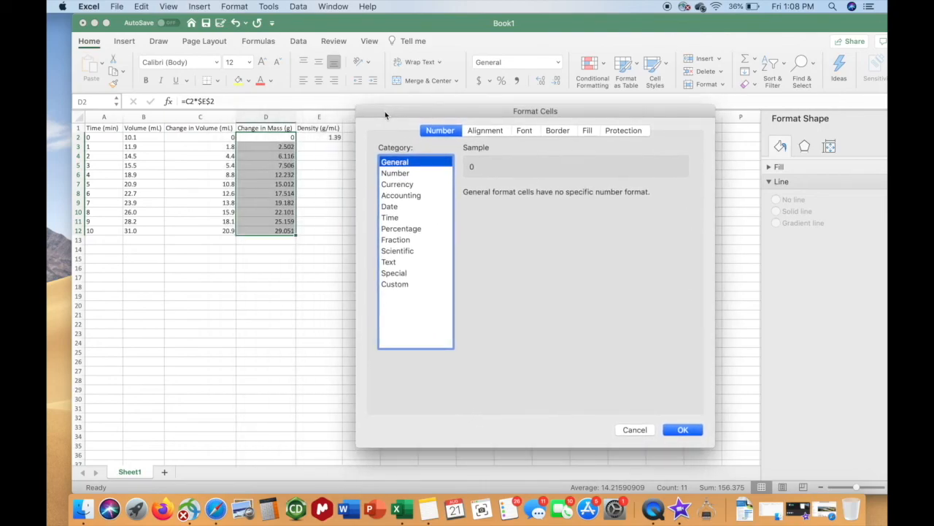
click(405, 173)
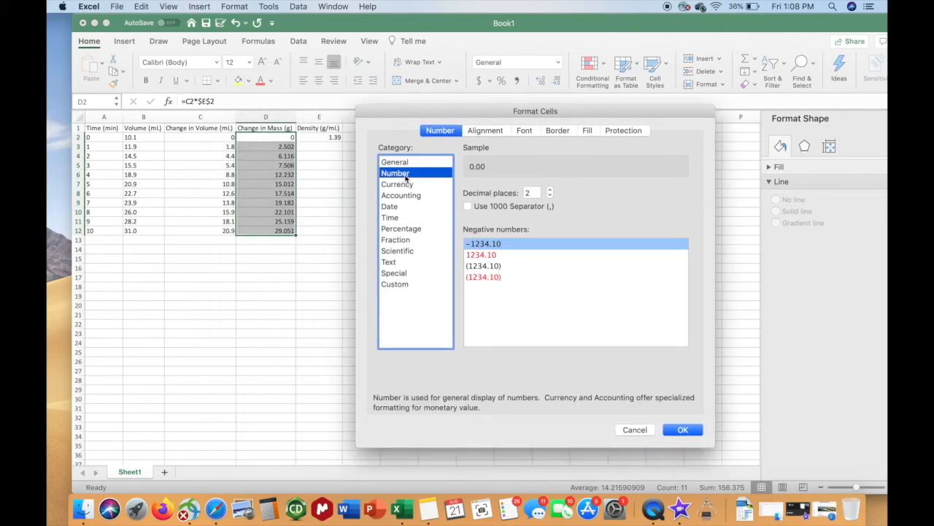
click(527, 193)
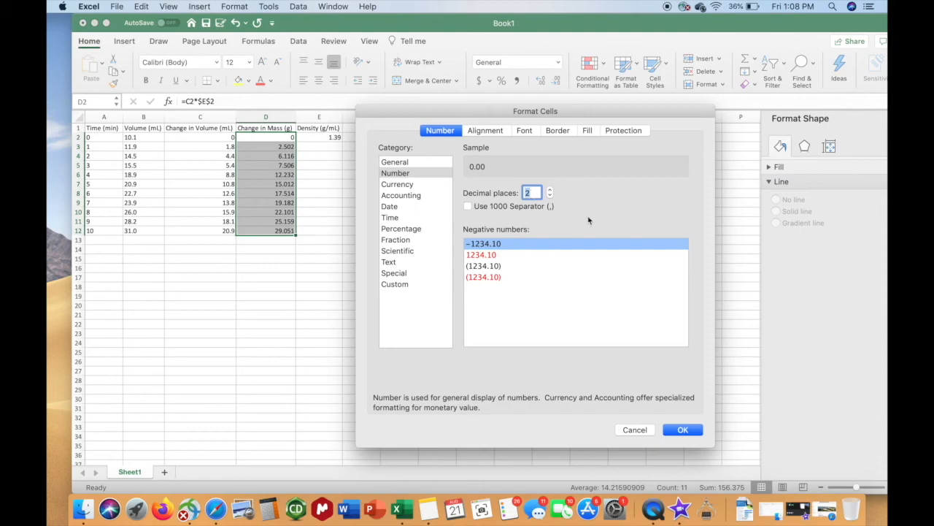
click(689, 429)
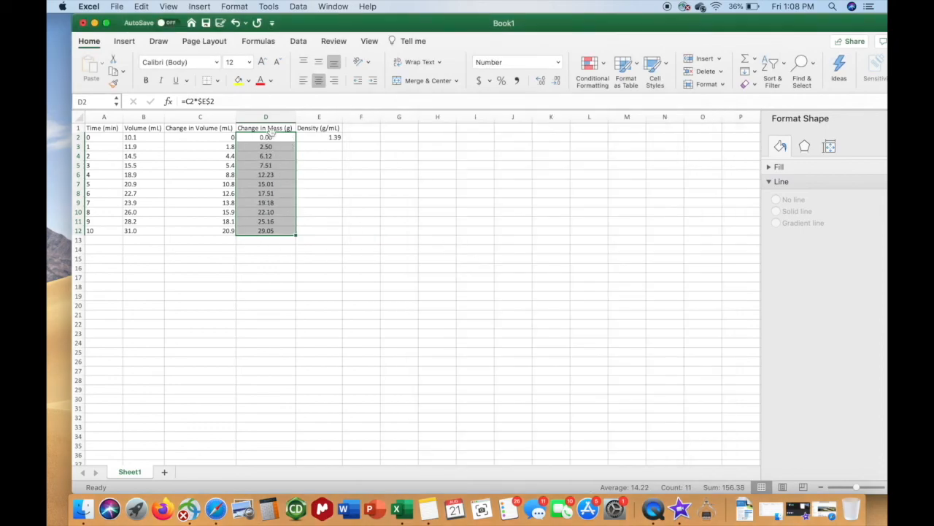
Try increasing the decimal places of the Change in Mass values by two and reduce them by two again
click(541, 82)
click(541, 82)
click(556, 82)
click(556, 81)
Make the Density (g/mL) header in cell E1 bold
click(317, 146)
click(313, 128)
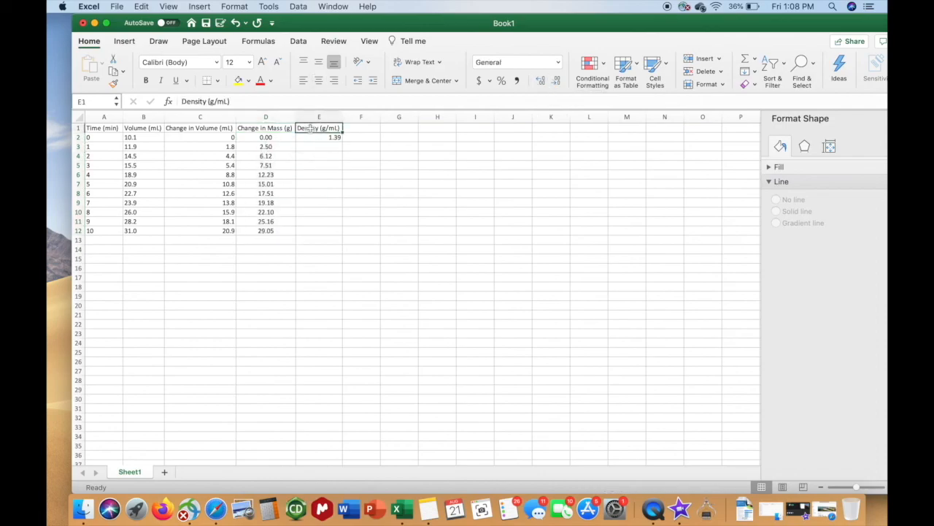
click(147, 82)
click(312, 138)
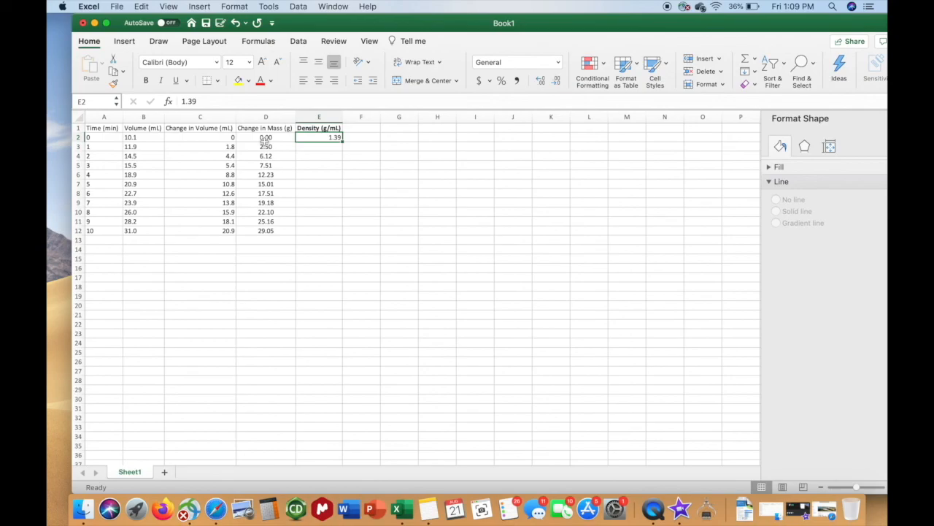
Paste the Volume vs. Time chart back into the sheet and position it directly beneath the data table, starting at row 13
scroll(258, 261, down, 5)
scroll(258, 265, up, 5)
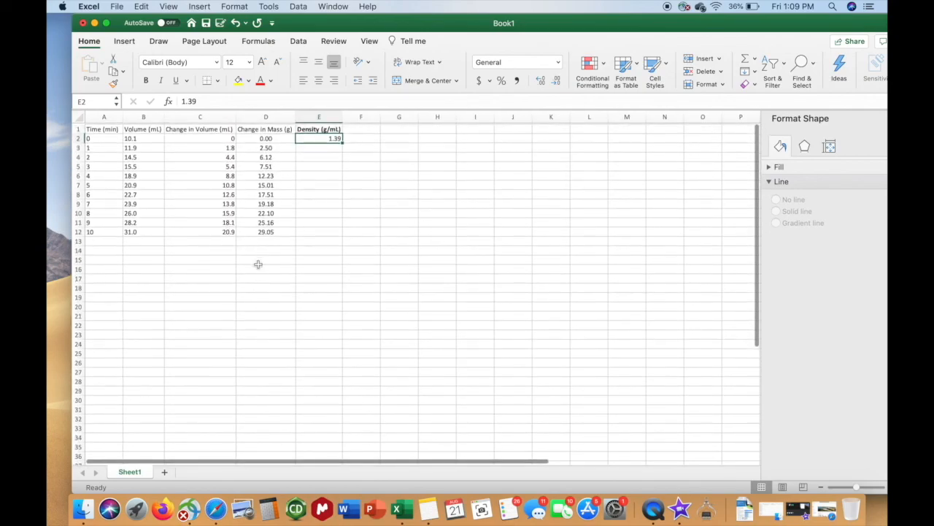
drag(447, 26, 483, 48)
click(487, 29)
click(366, 290)
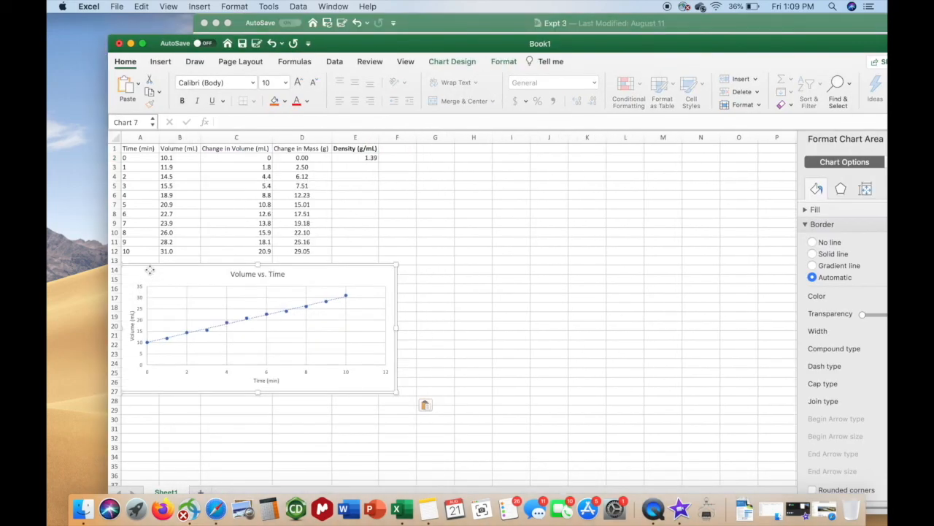
drag(150, 271, 150, 266)
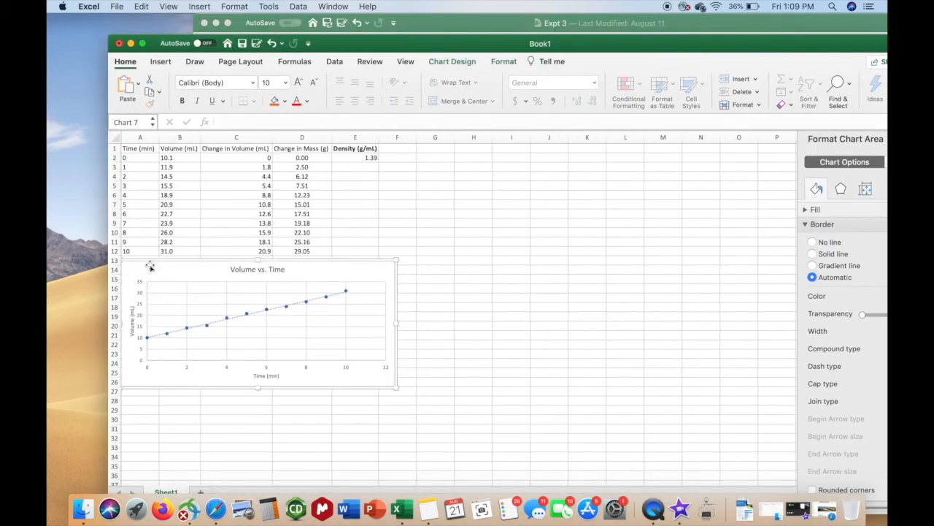
click(473, 261)
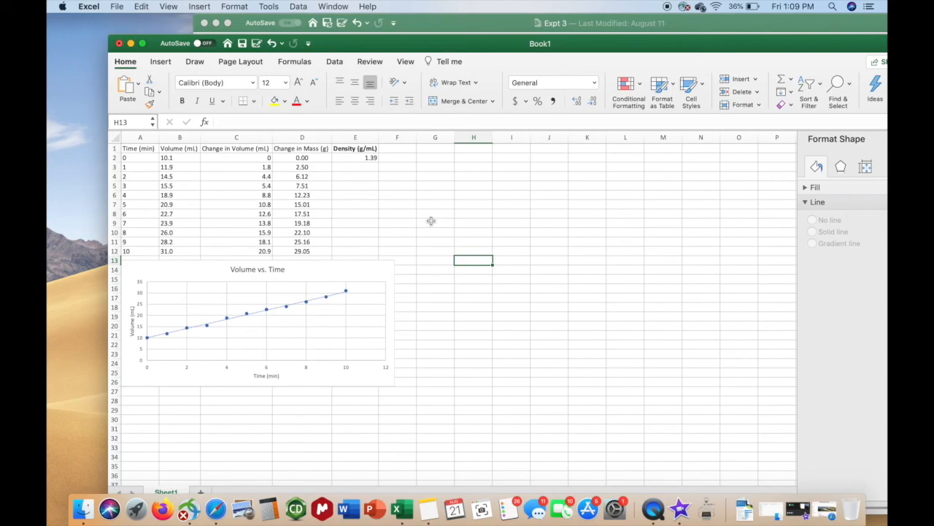